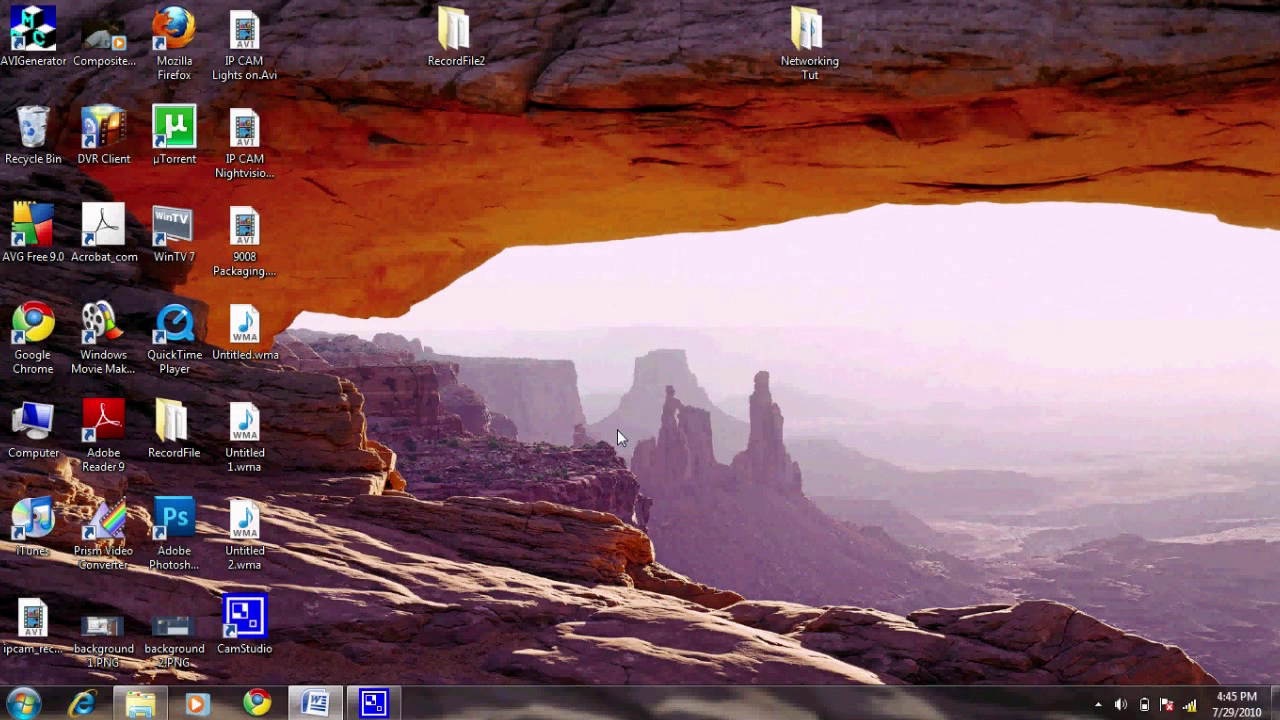
# - Launch Command Prompt by running cmd from the Run box
pyautogui.press('super+r')
pyautogui.click(48, 588)
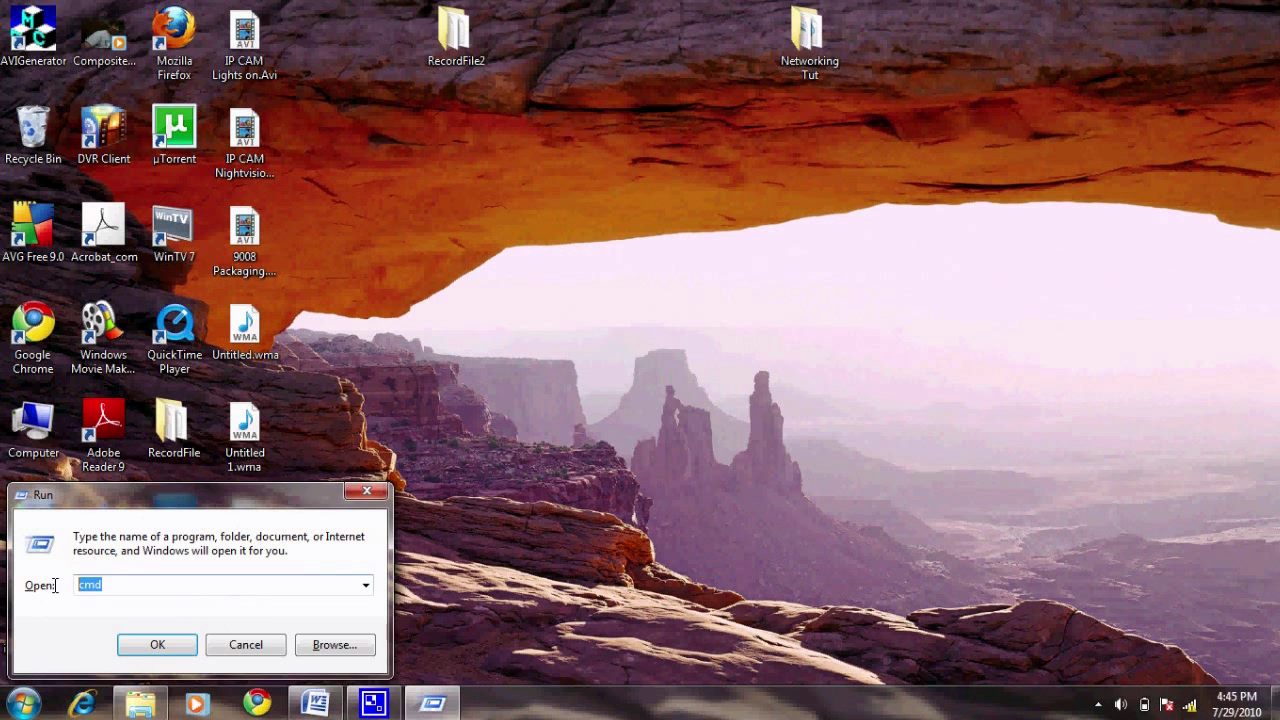
pyautogui.write('cmd')
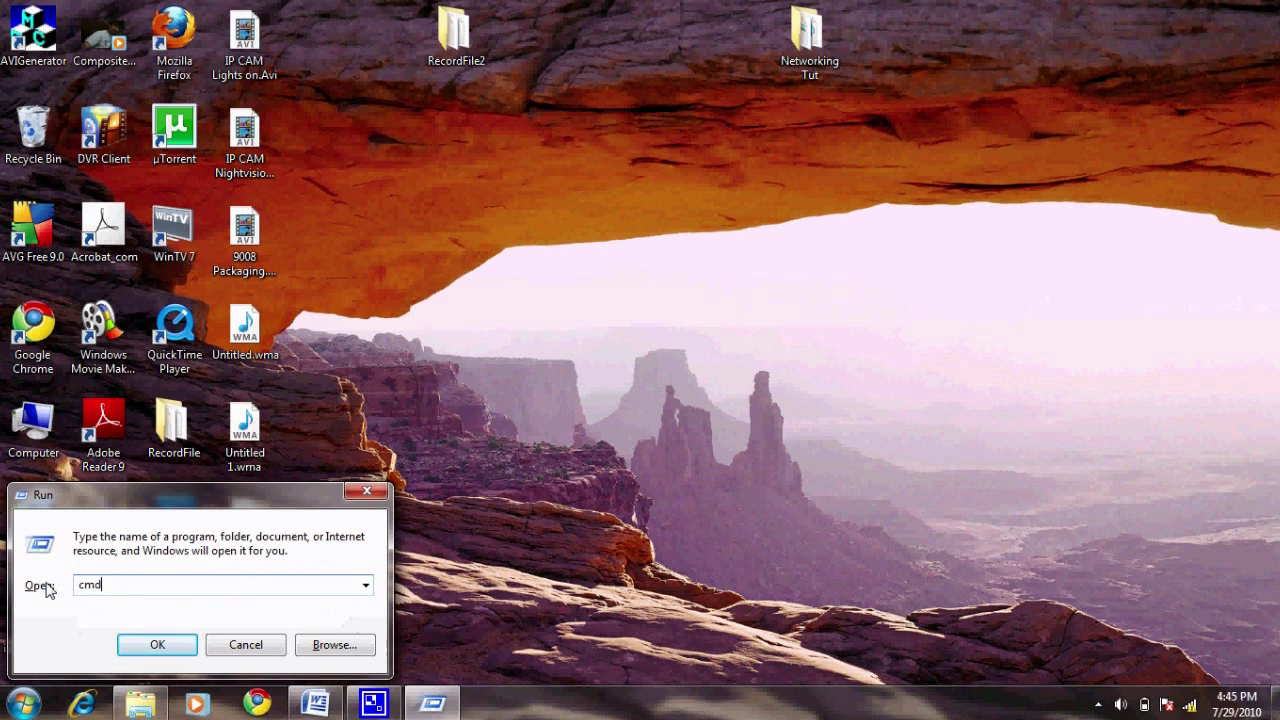
pyautogui.click(148, 645)
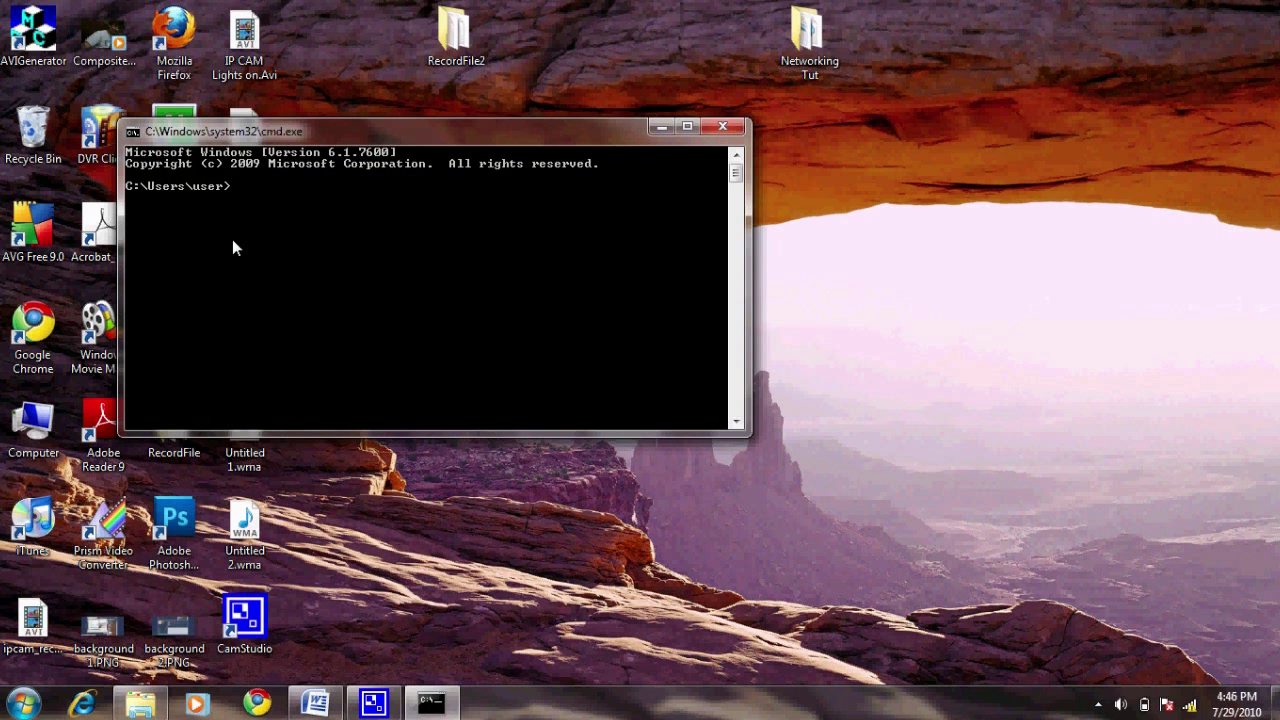
# - Run ipconfig to read IPv4 192.168.2.100 and gateway 192.168.2.1, then start Internet Explorer
pyautogui.write('ipconfig')
pyautogui.press('Return')
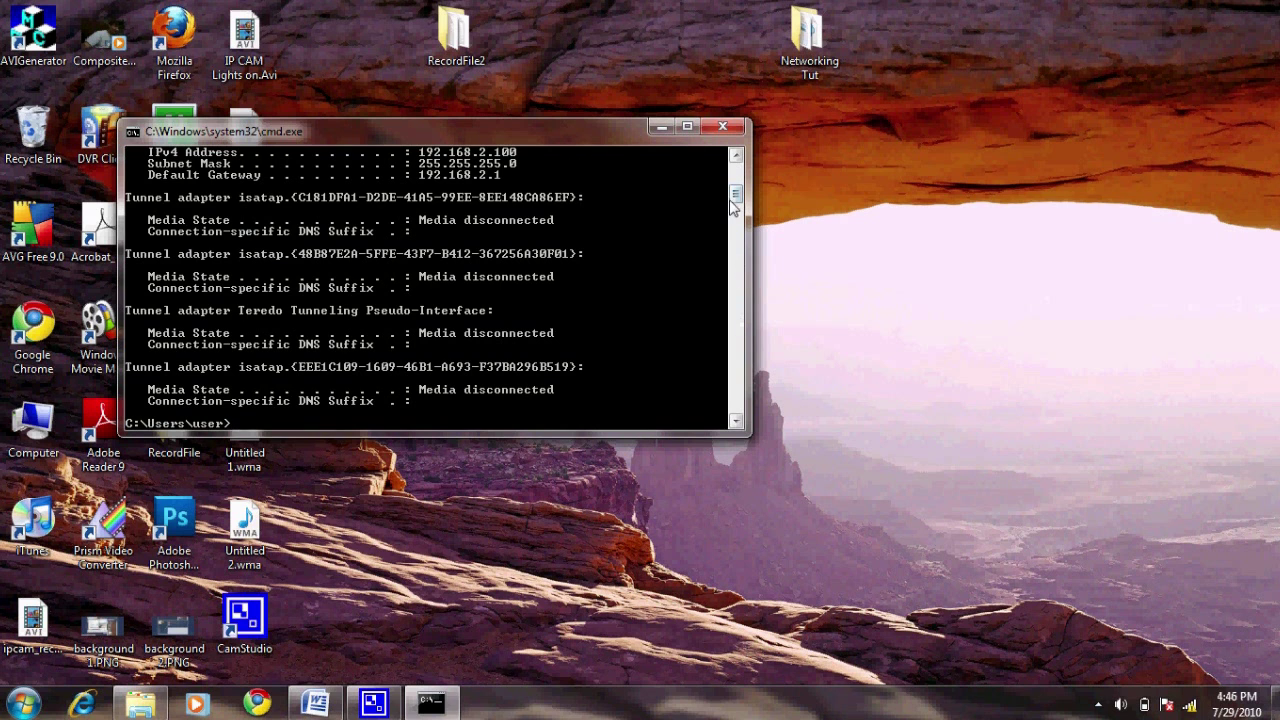
pyautogui.moveTo(735, 200); pyautogui.dragTo(737, 182)
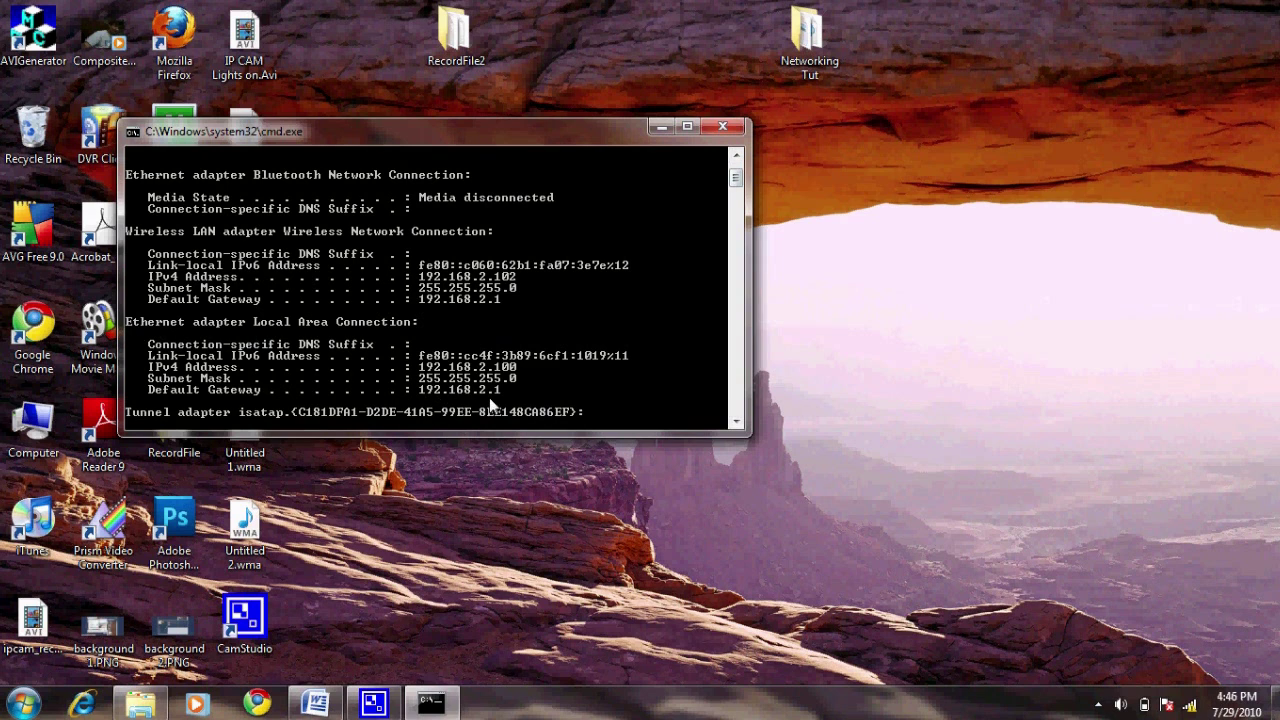
pyautogui.click(85, 704)
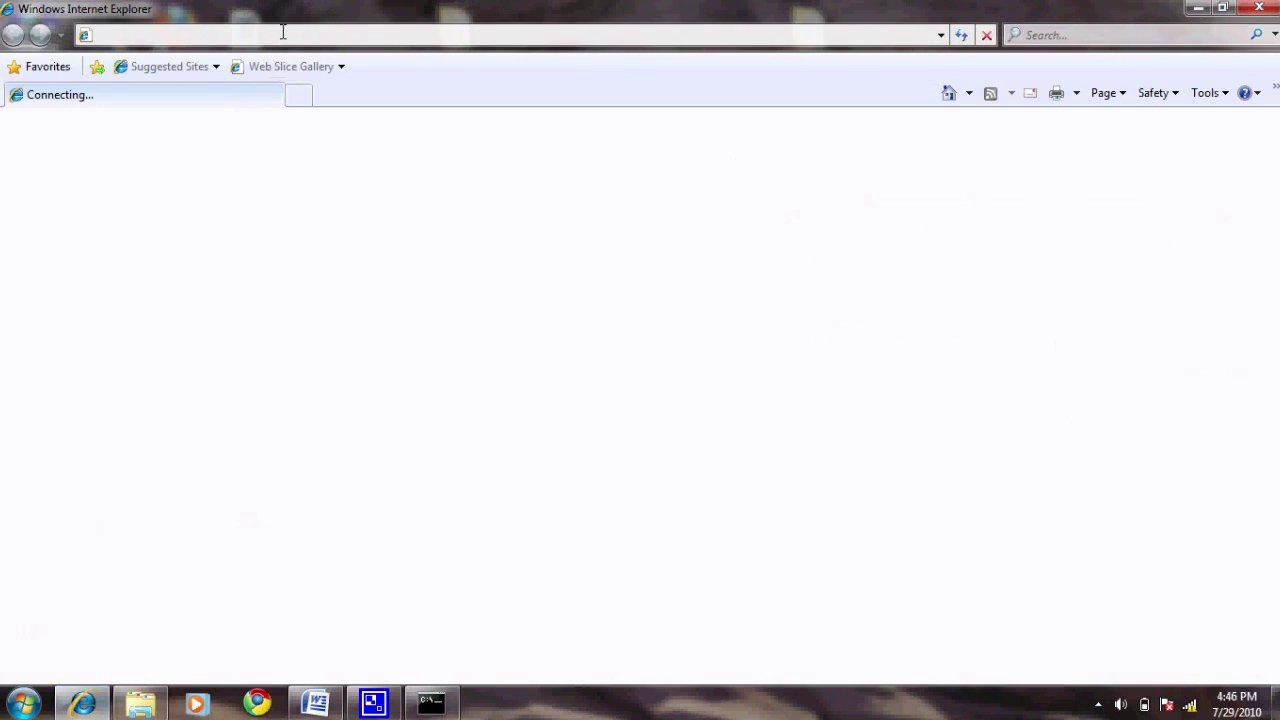
# - Sign in to the Linksys router at 192.168.2.1 with the router's admin username and password
pyautogui.write('192')
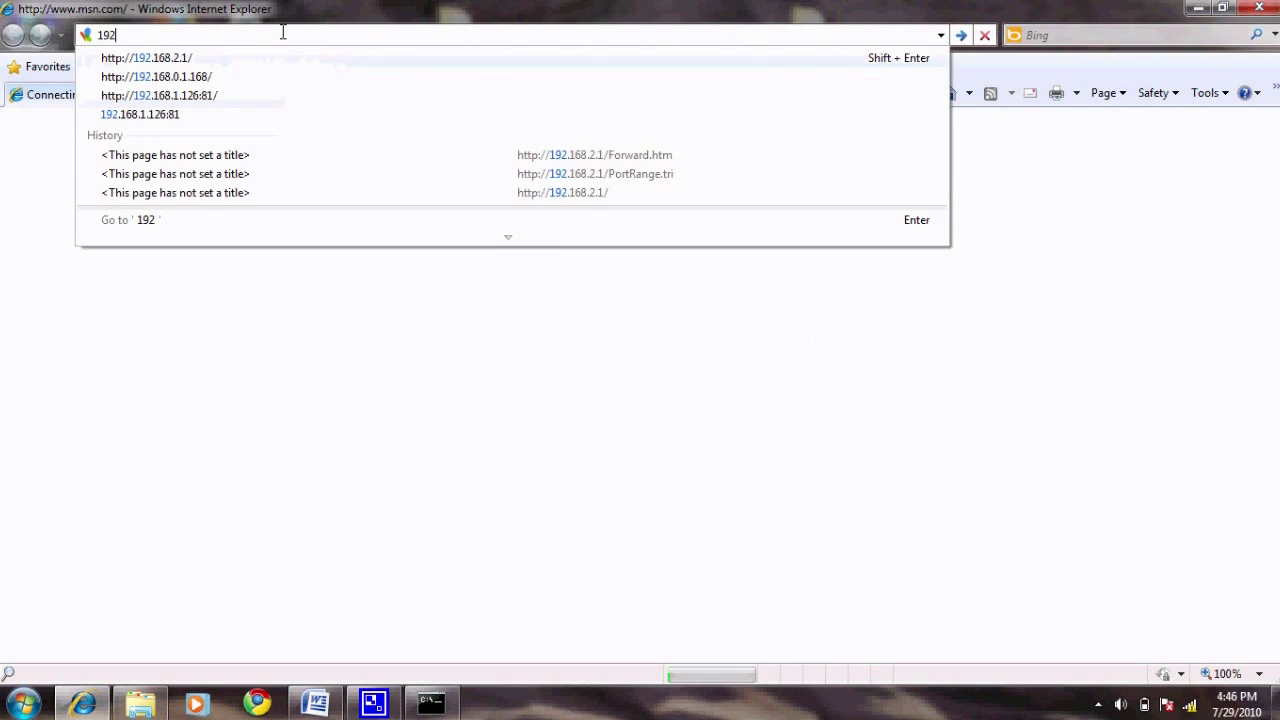
pyautogui.write('.168')
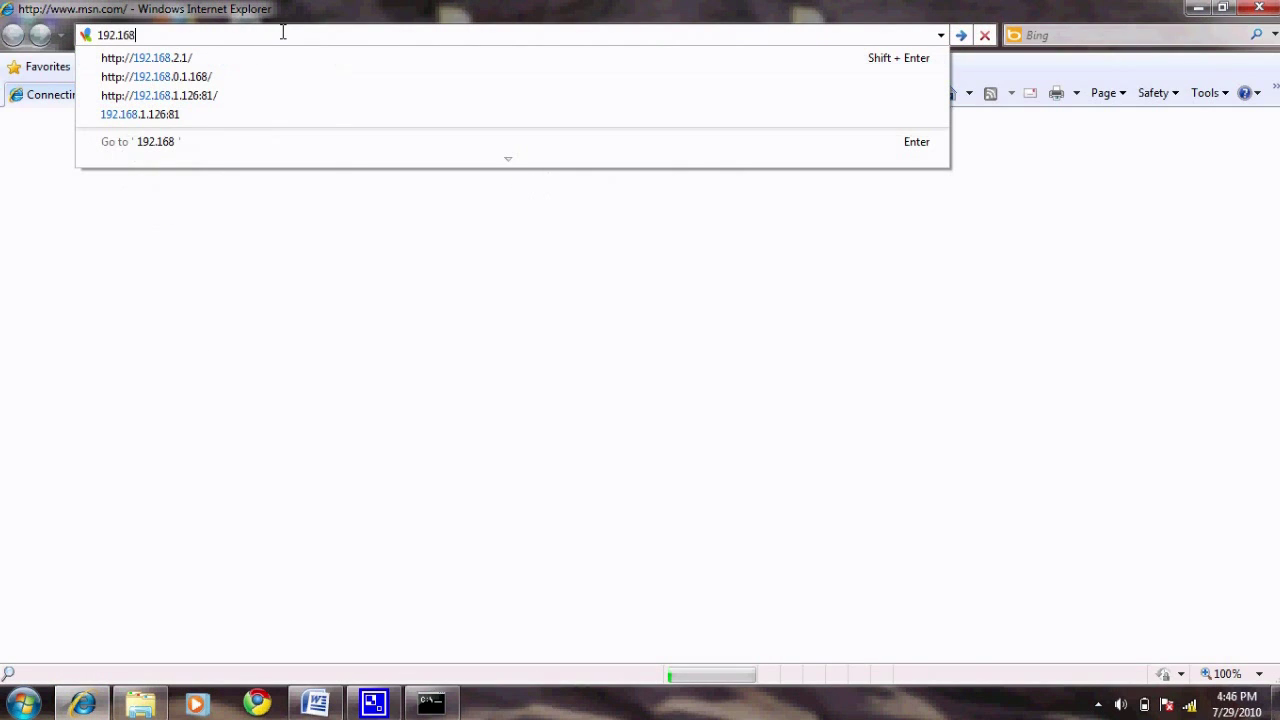
pyautogui.write('.2.1')
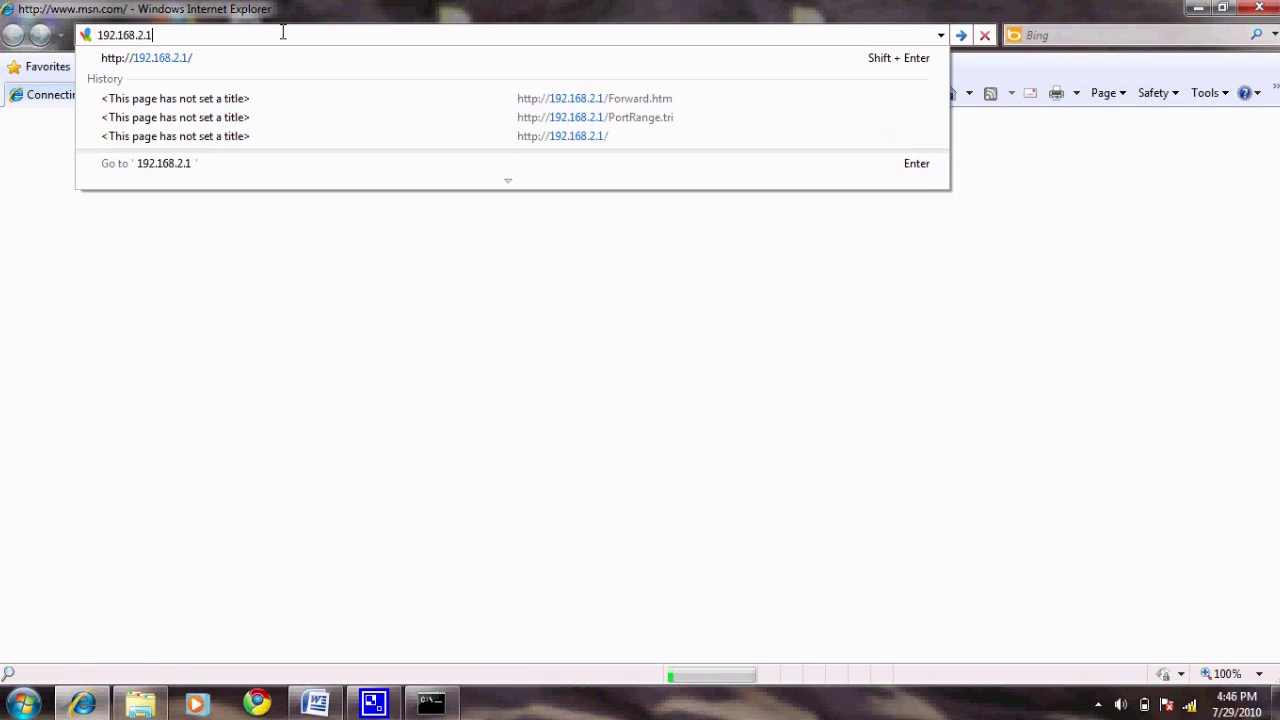
pyautogui.press('Return')
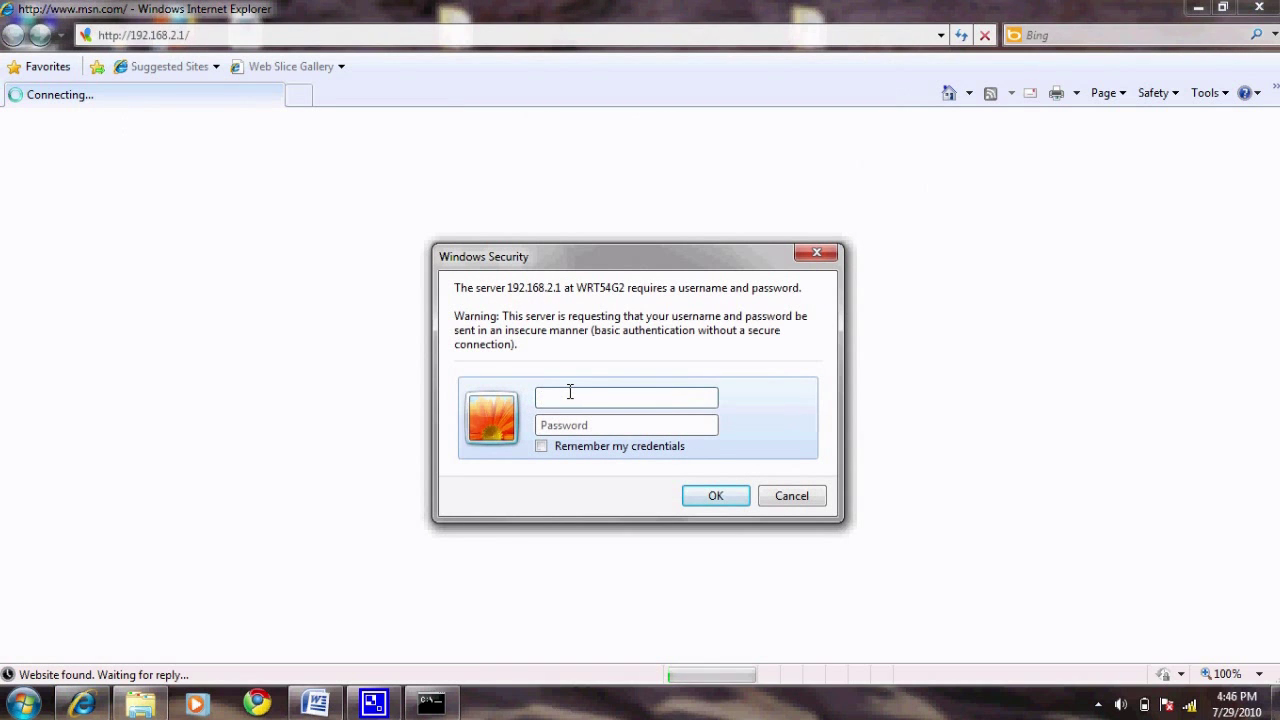
pyautogui.write('admin')
pyautogui.click(677, 430)
pyautogui.write('admin')
pyautogui.press('Return')
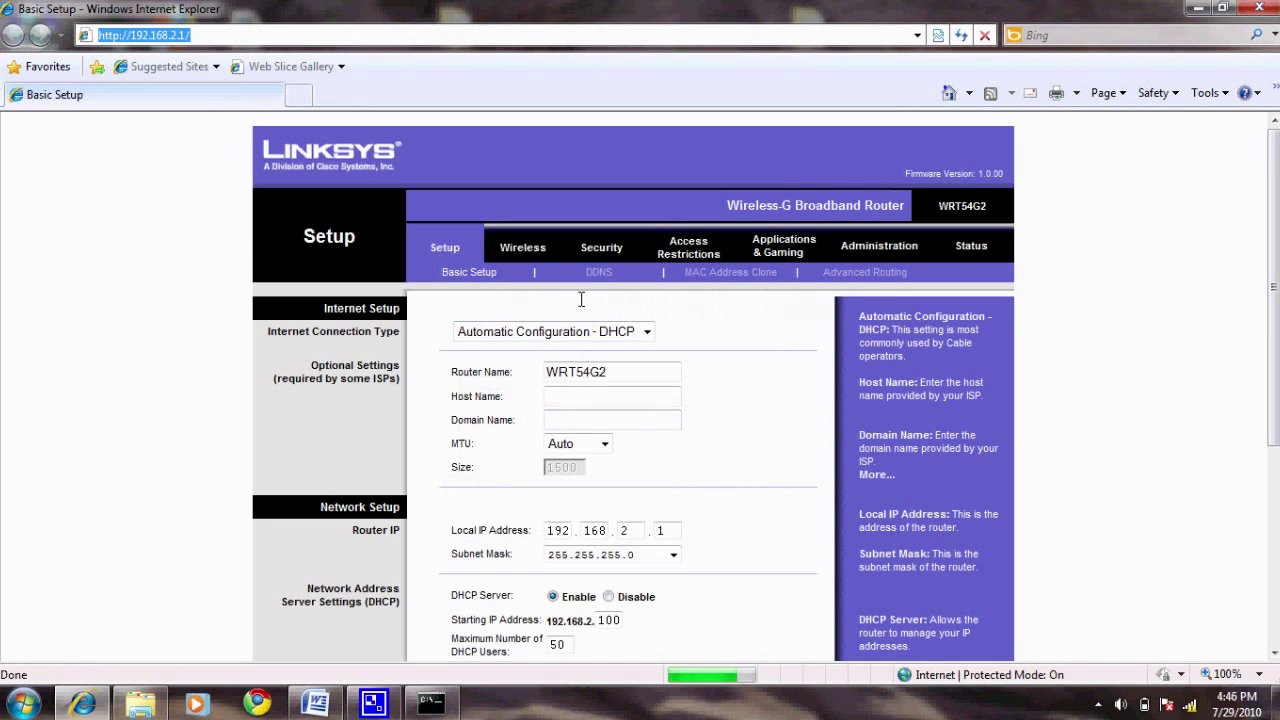
# - In Port Range Forward, add an enabled rule forwarding port 80–80 to 192.168.2.100
pyautogui.click(773, 252)
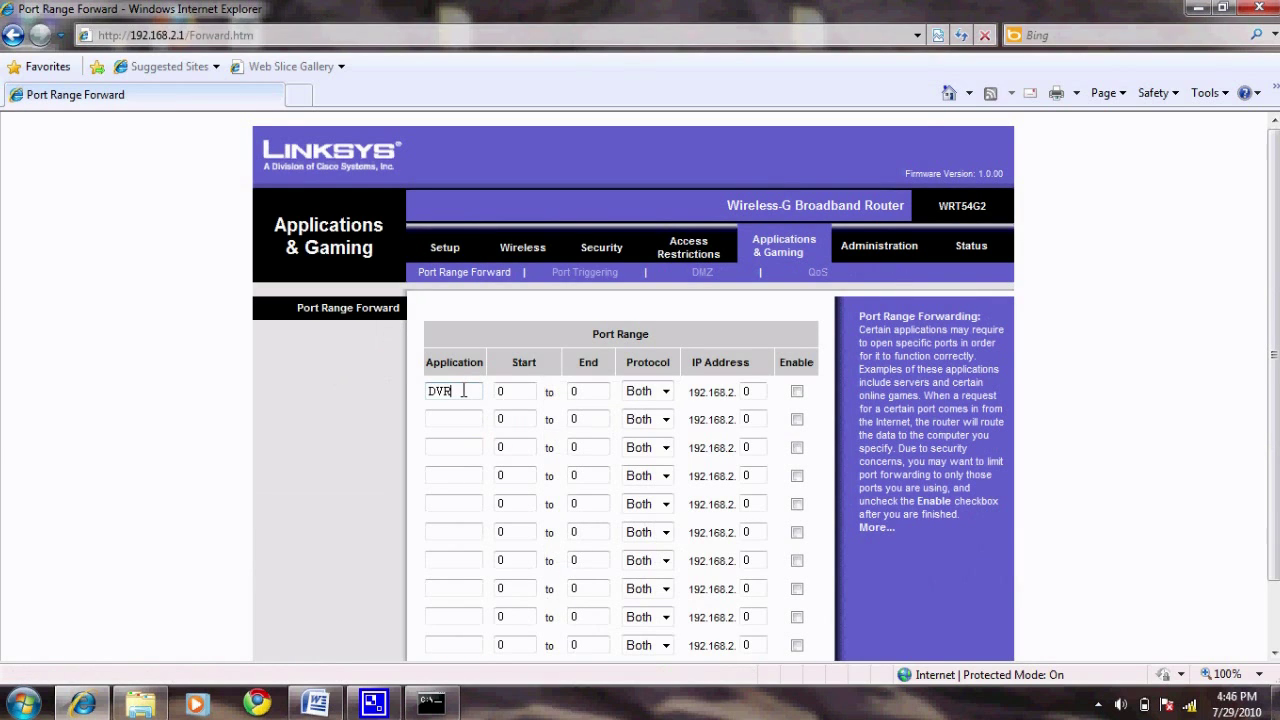
pyautogui.click(528, 393)
pyautogui.write('80')
pyautogui.click(600, 390)
pyautogui.write('80')
pyautogui.press('Tab')
pyautogui.press('Tab')
pyautogui.write('100')
pyautogui.click(797, 391)
# - Add an enabled 'DVR' rule for port 9000 to 192.168.2.100 and save the settings
pyautogui.click(459, 418)
pyautogui.write('DVR')
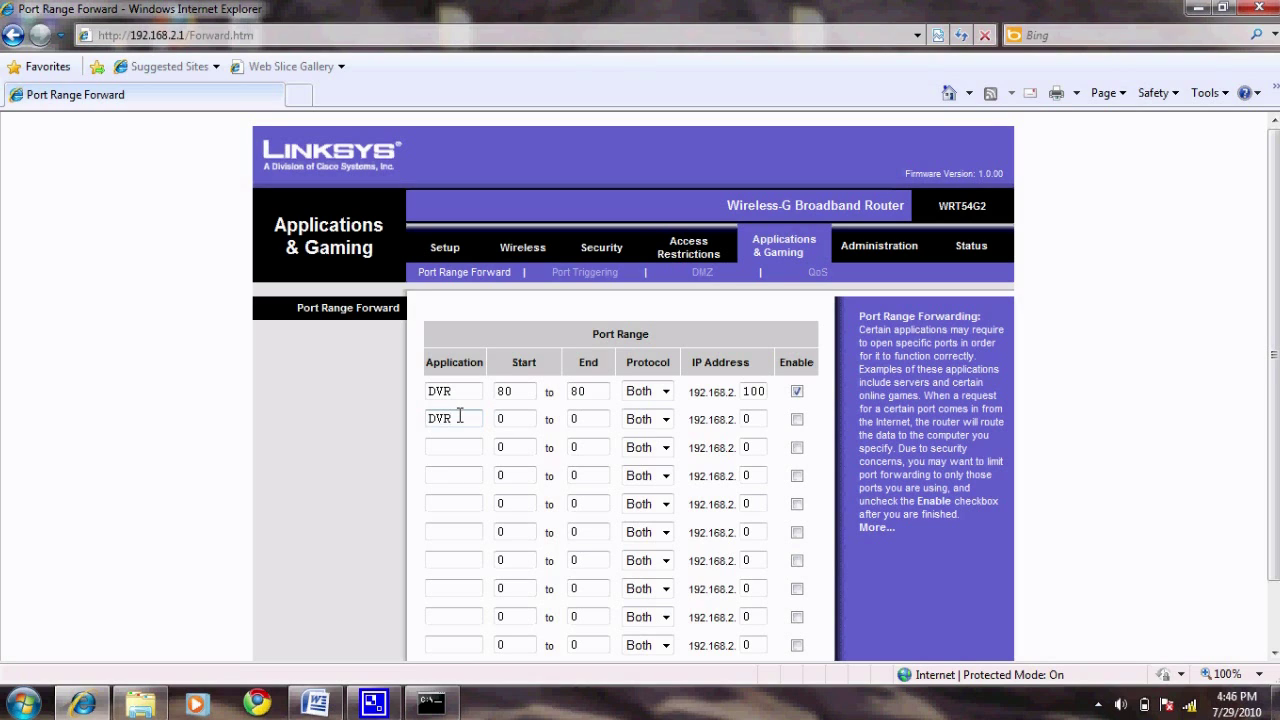
pyautogui.press('Tab')
pyautogui.press('Tab')
pyautogui.write('9000')
pyautogui.press('Tab')
pyautogui.press('Tab')
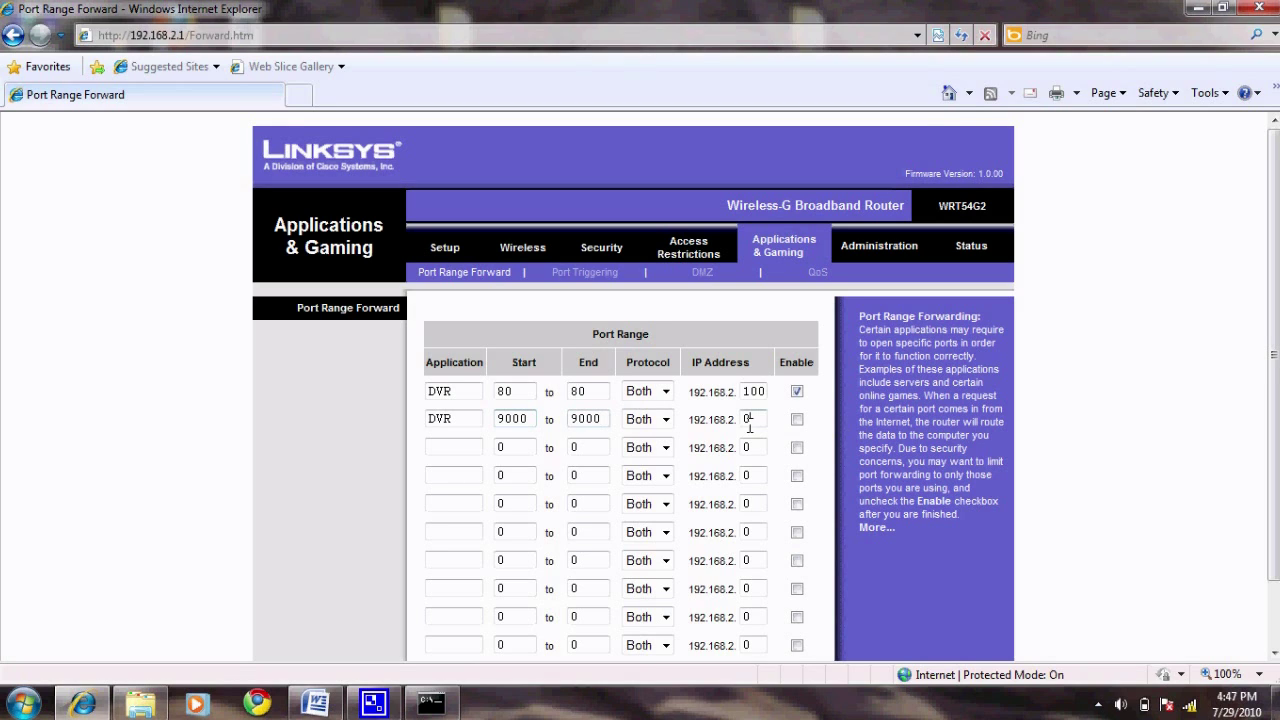
pyautogui.write('100')
pyautogui.click(797, 420)
pyautogui.scroll(-2, 1271, 300)
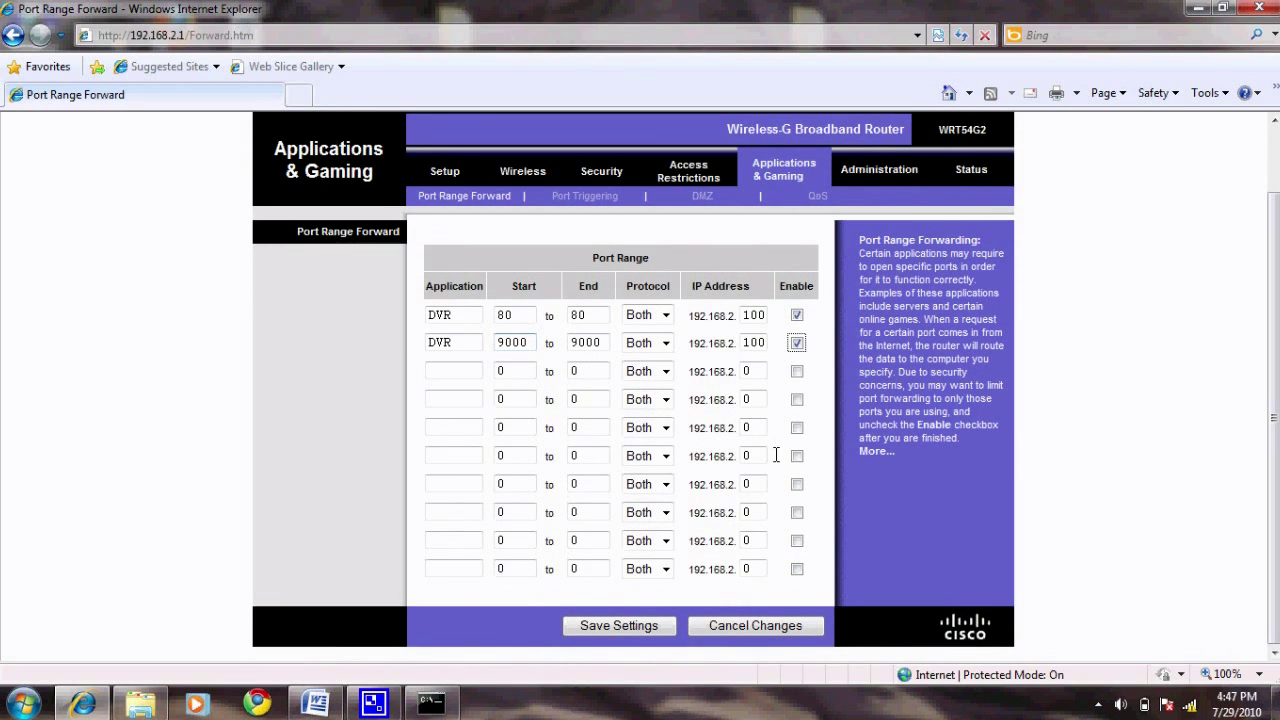
pyautogui.click(643, 625)
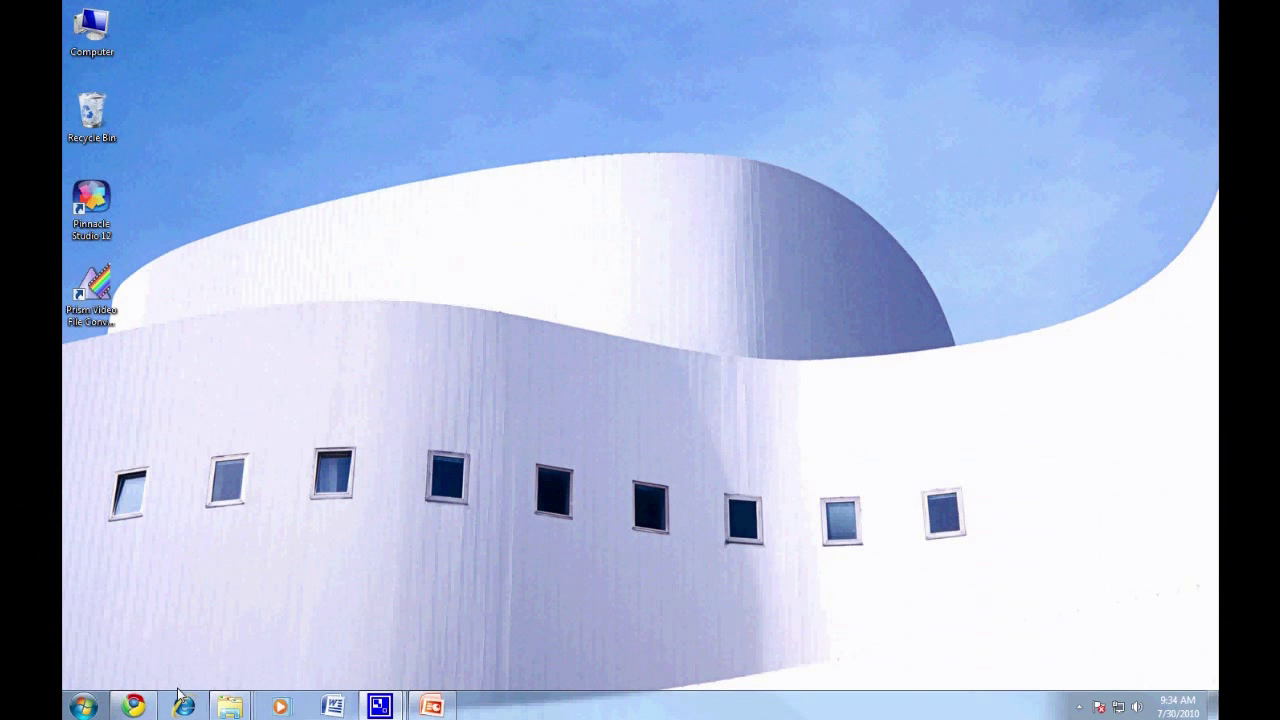
pyautogui.click(183, 706)
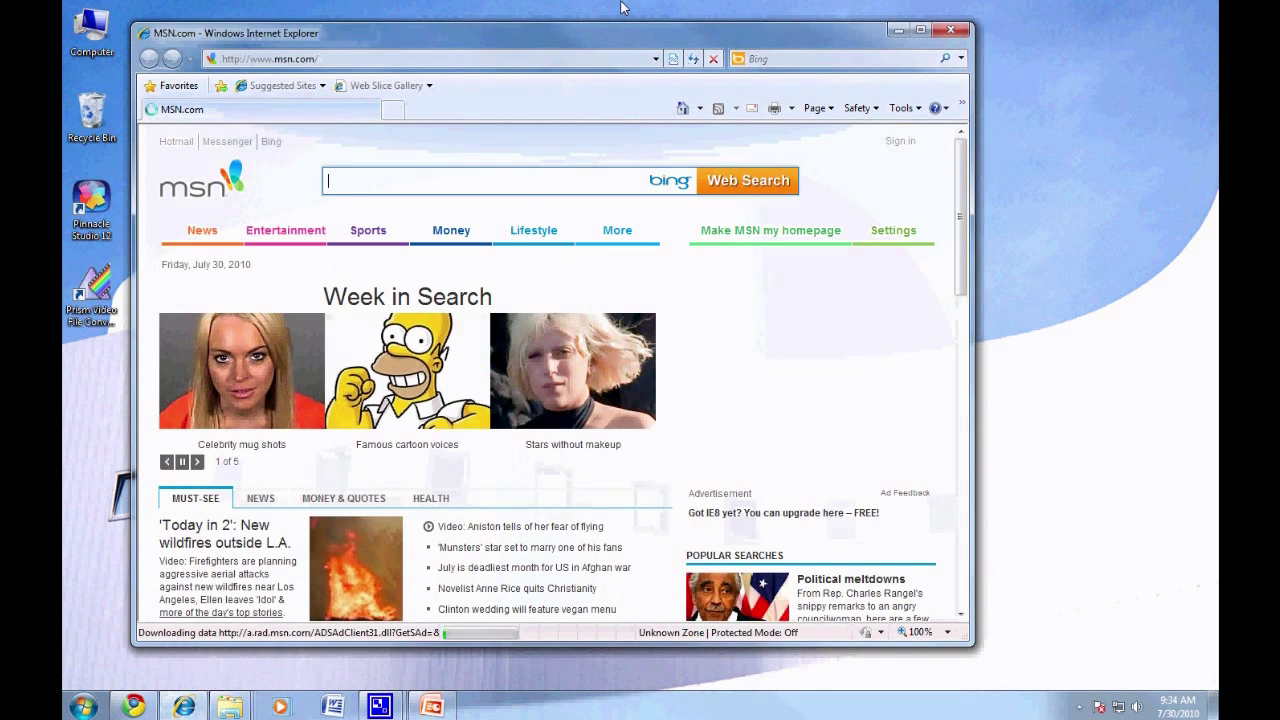
pyautogui.moveTo(626, 35); pyautogui.dragTo(663, 41)
pyautogui.click(650, 66)
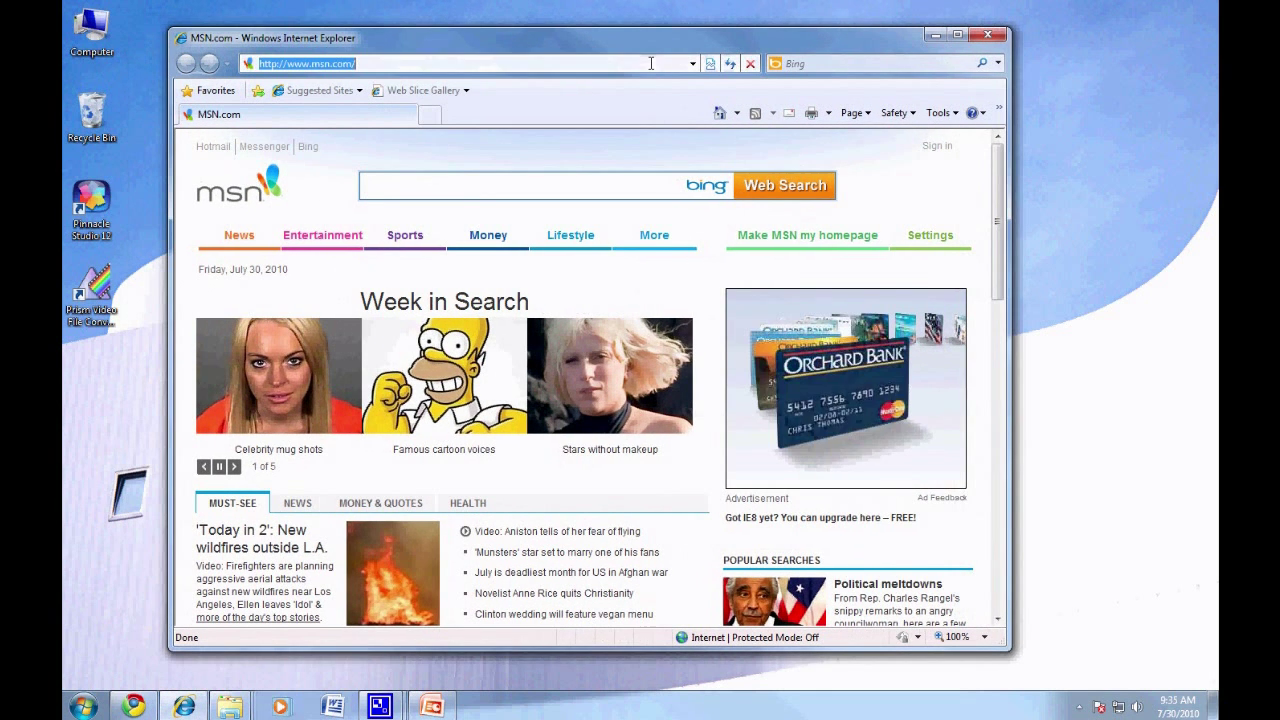
pyautogui.write('www.')
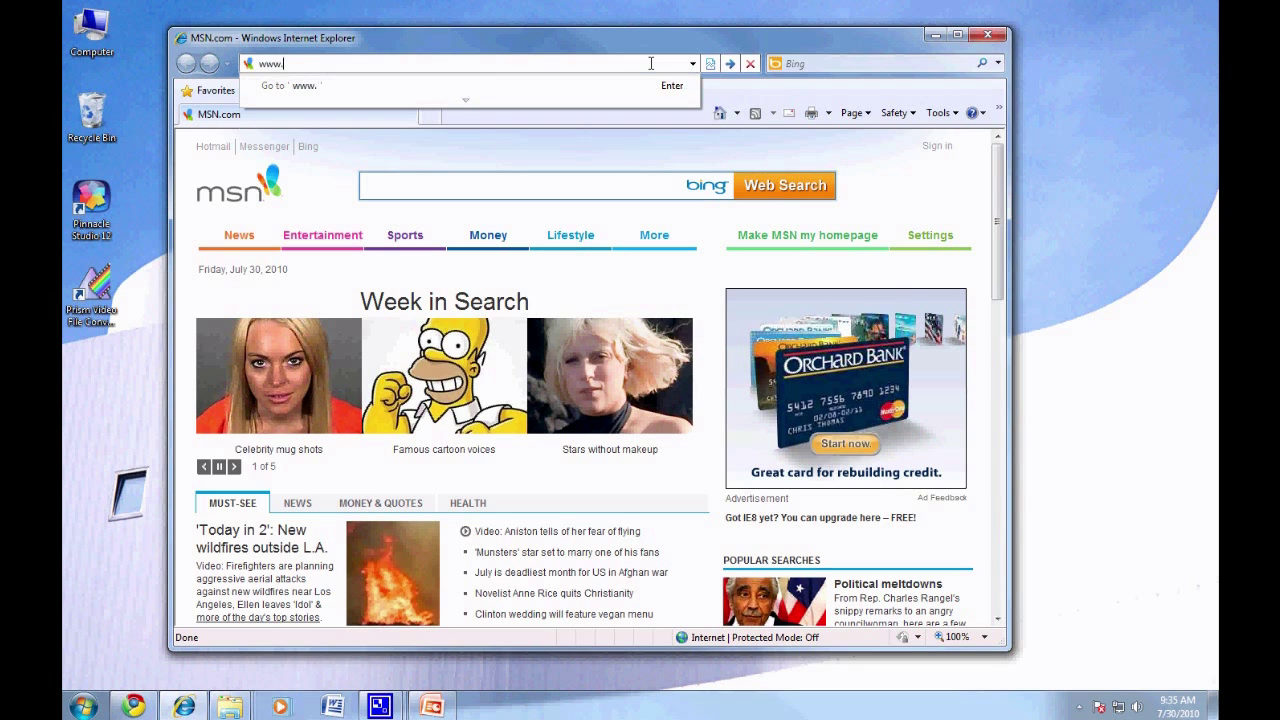
pyautogui.write('yougetsignal.com')
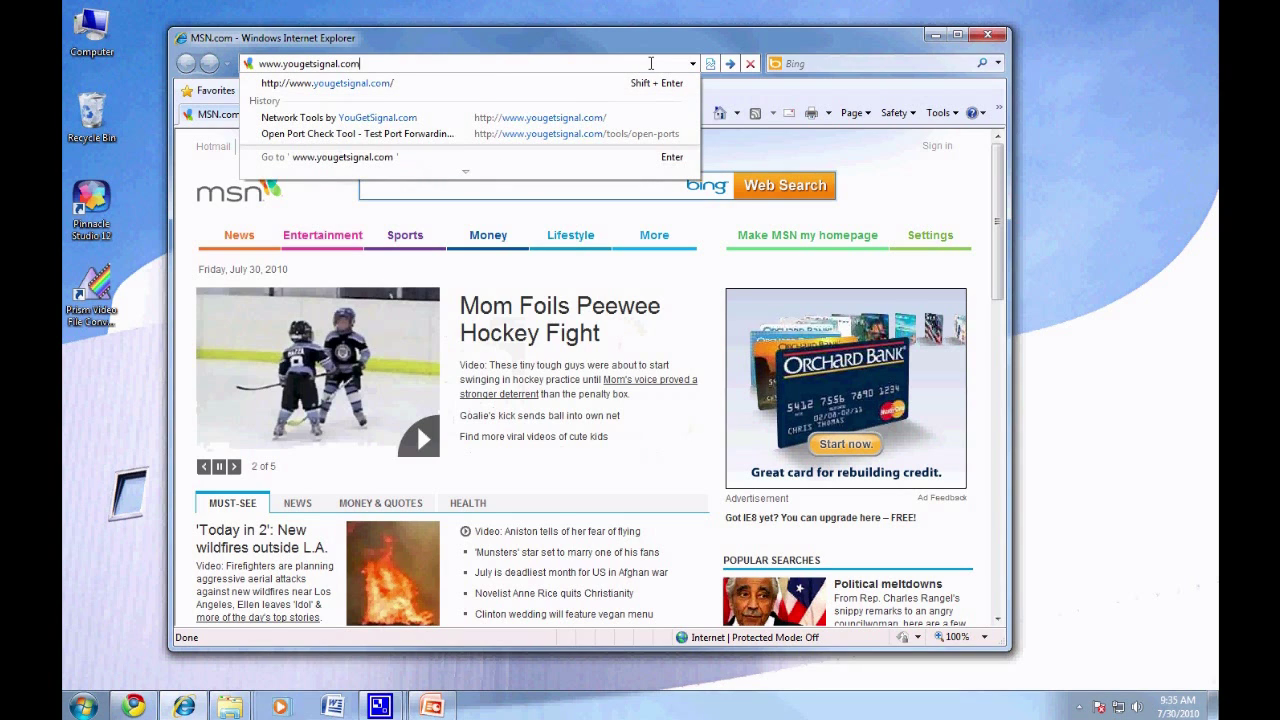
pyautogui.press('Return')
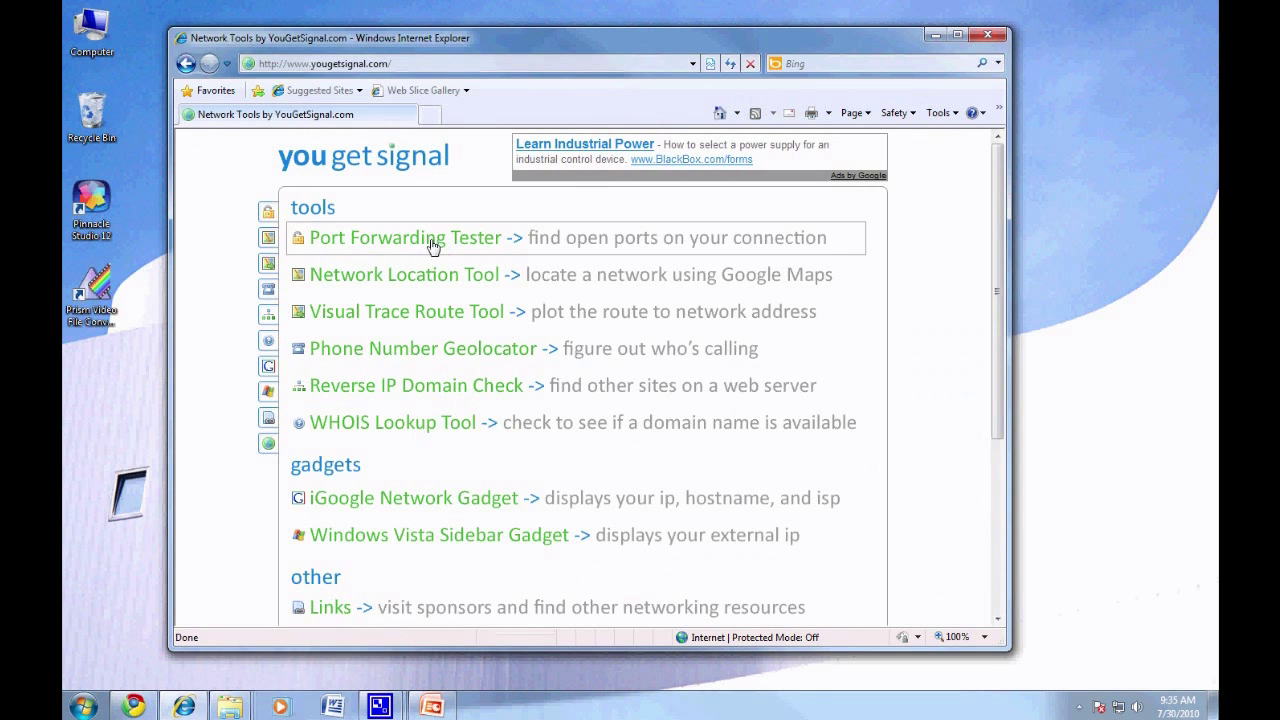
pyautogui.click(474, 244)
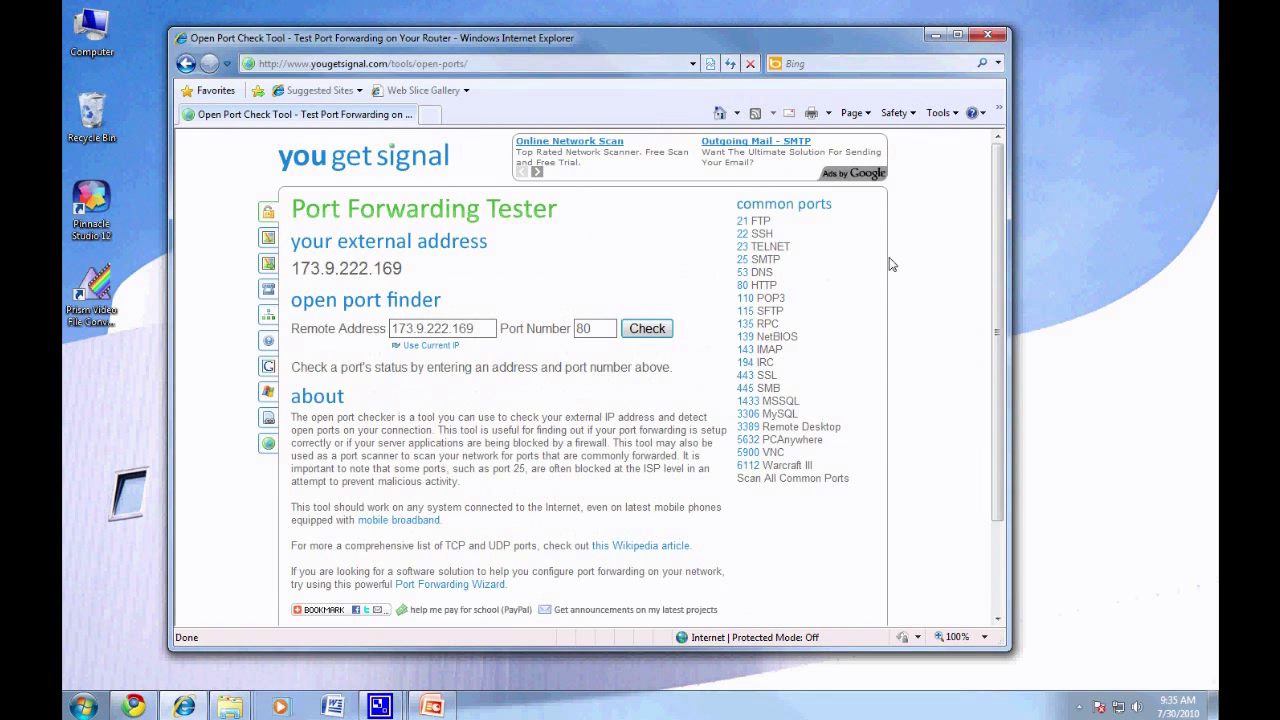
# - Test ports 80, 9000 and 9001 on the external address and confirm each is open
pyautogui.click(484, 327)
pyautogui.press('Tab')
pyautogui.click(655, 331)
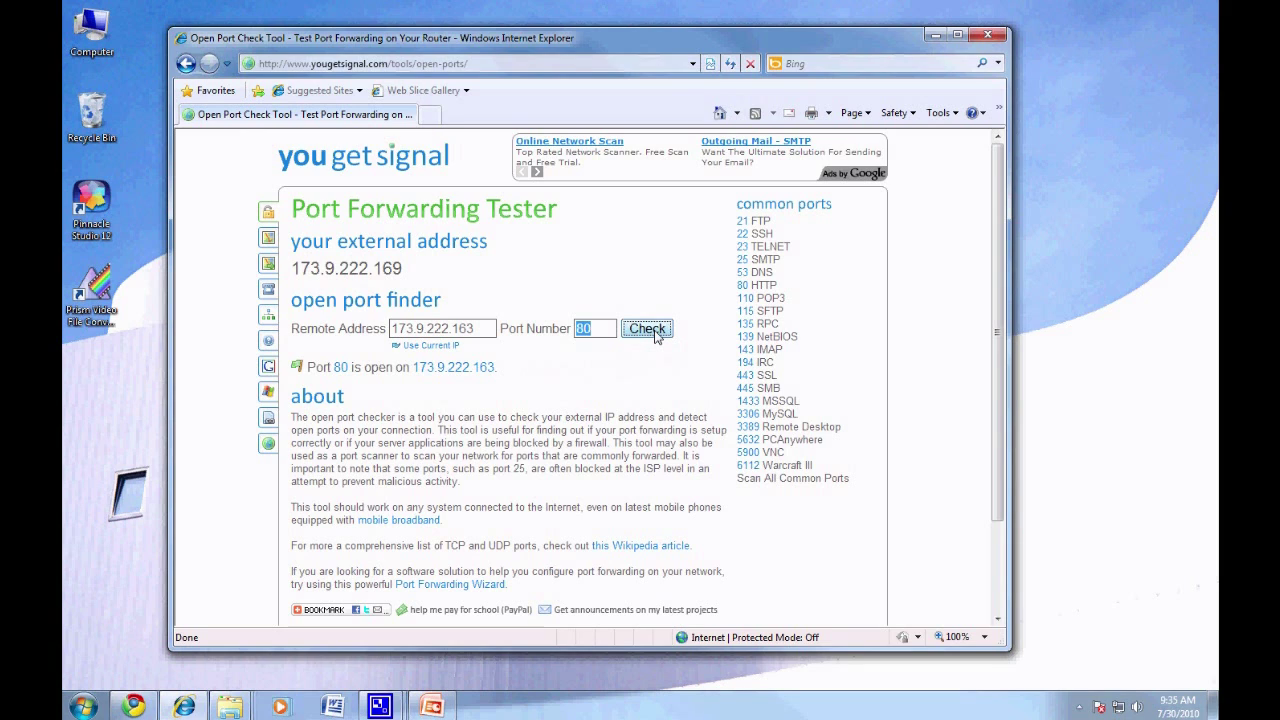
pyautogui.doubleClick(604, 334)
pyautogui.write('9000')
pyautogui.click(650, 330)
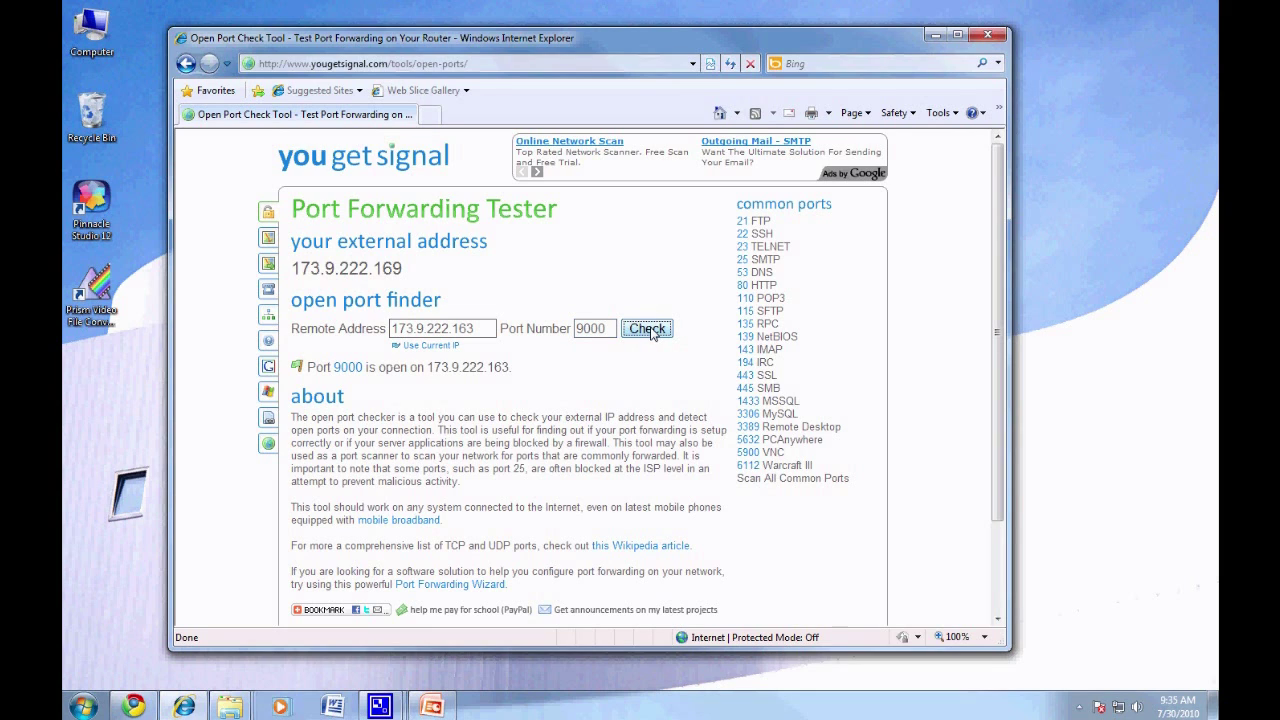
pyautogui.click(610, 330)
pyautogui.write('1')
pyautogui.click(650, 333)
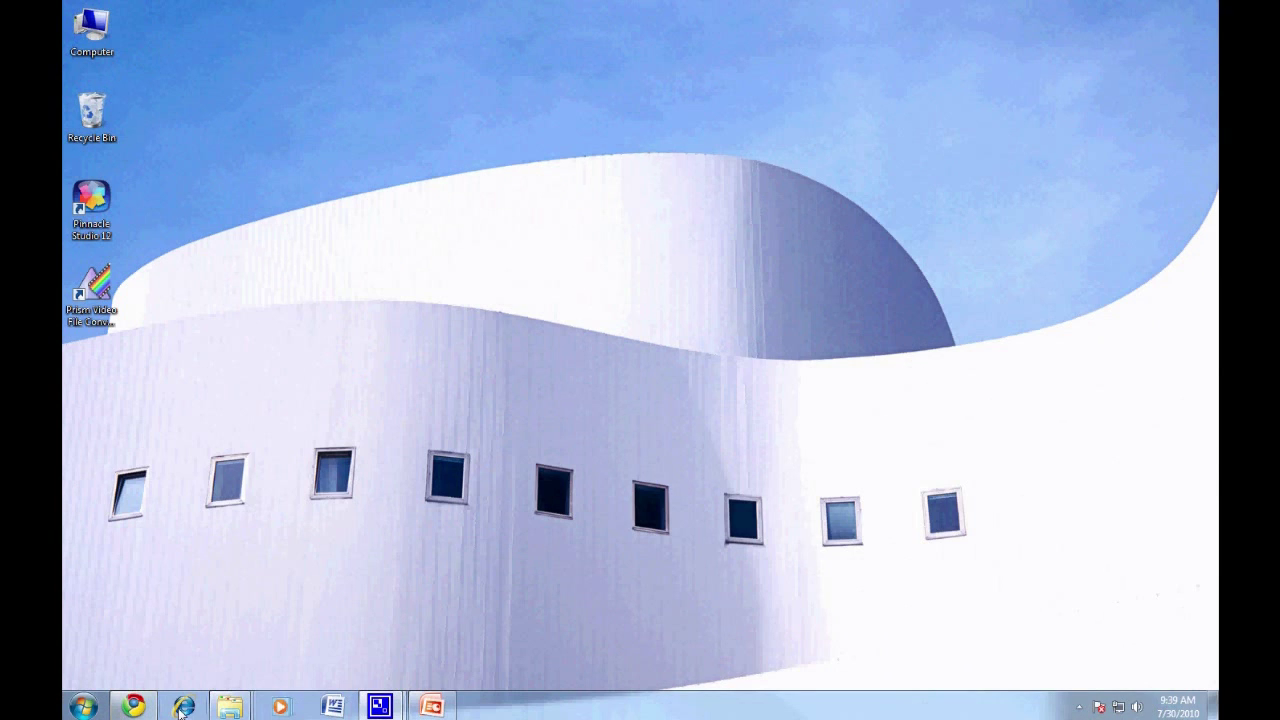
# - Go to dvrdns.org and request the free hostname zmodotutorial
pyautogui.click(183, 707)
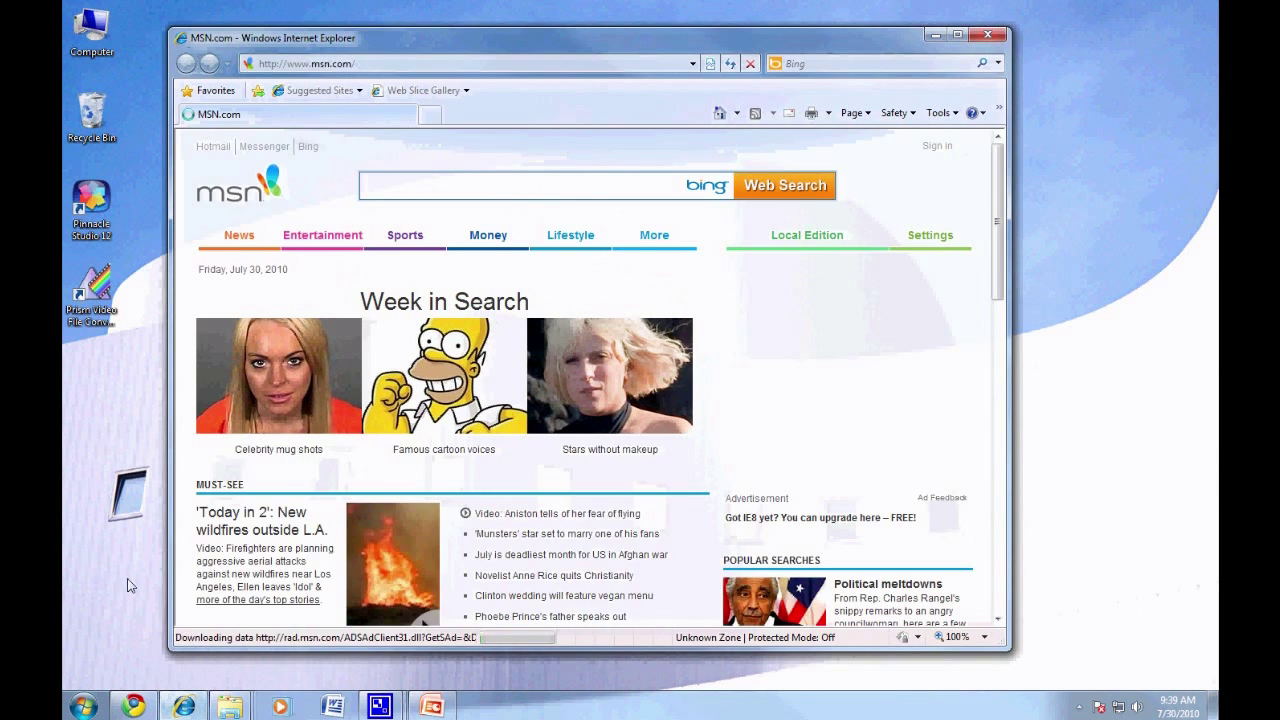
pyautogui.click(475, 63)
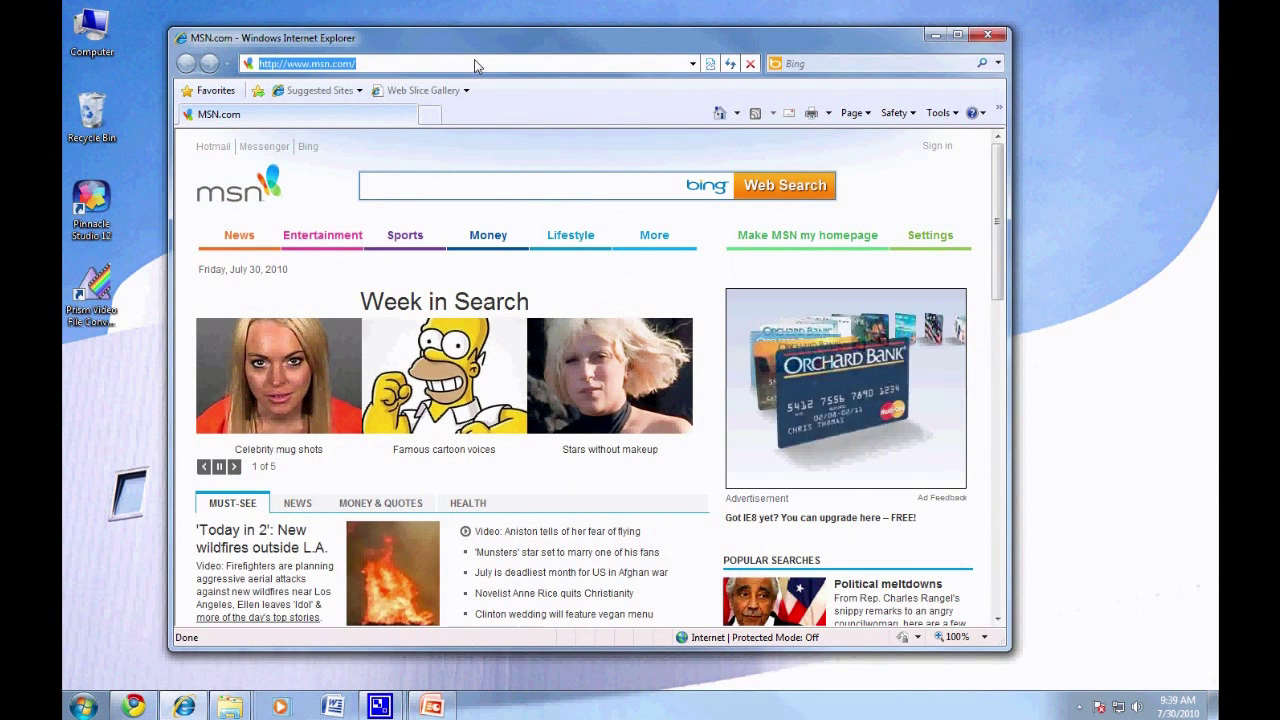
pyautogui.write('dvrd')
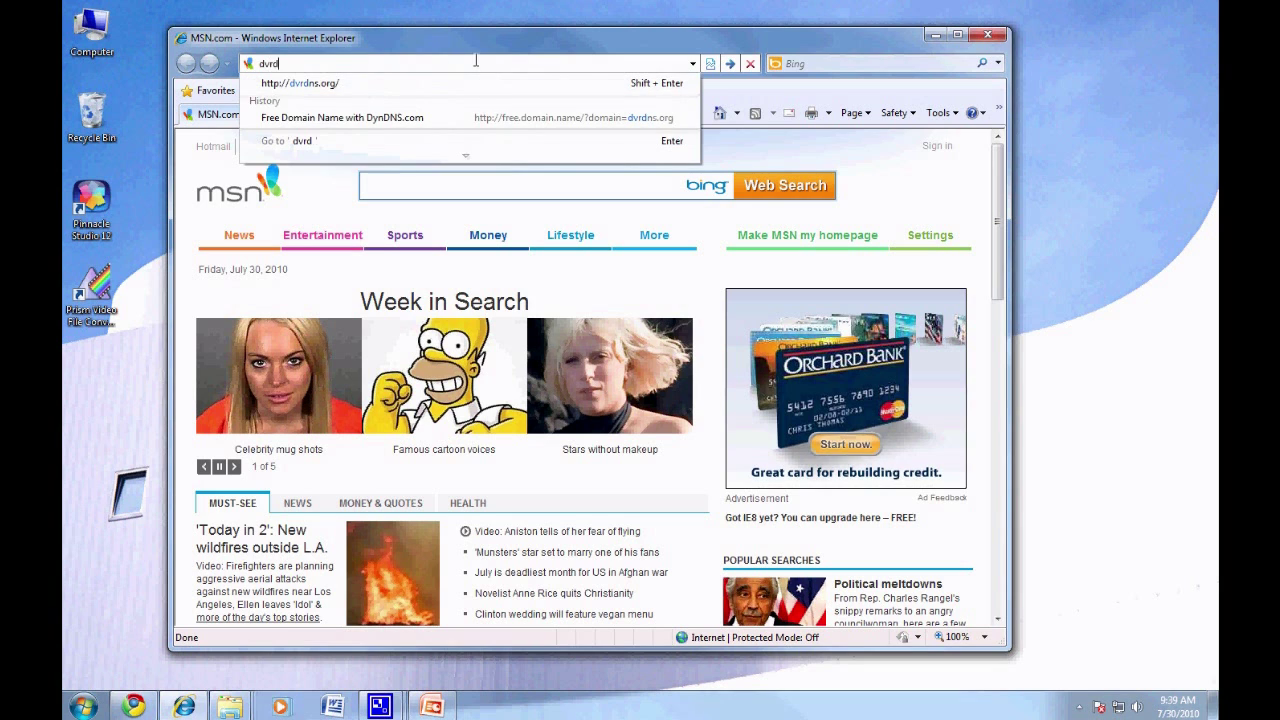
pyautogui.write('ns.or')
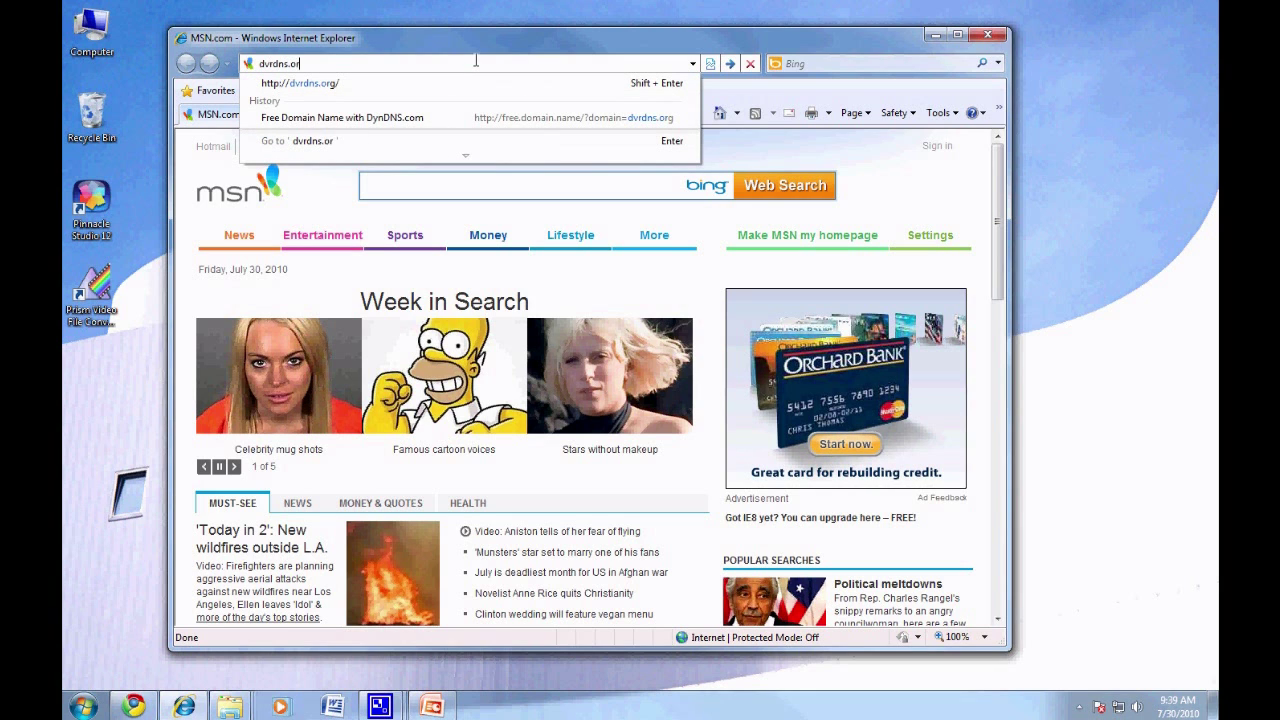
pyautogui.write('g')
pyautogui.press('Return')
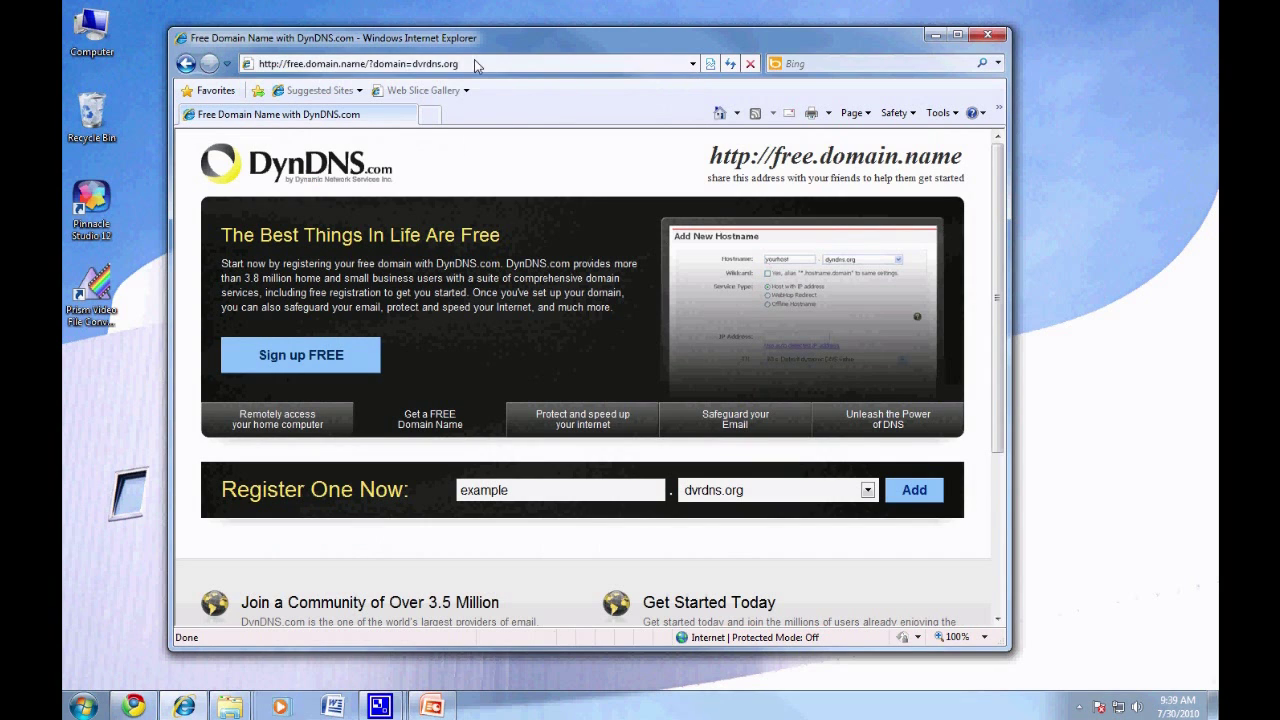
pyautogui.scroll(-1, 742, 305)
pyautogui.click(598, 411)
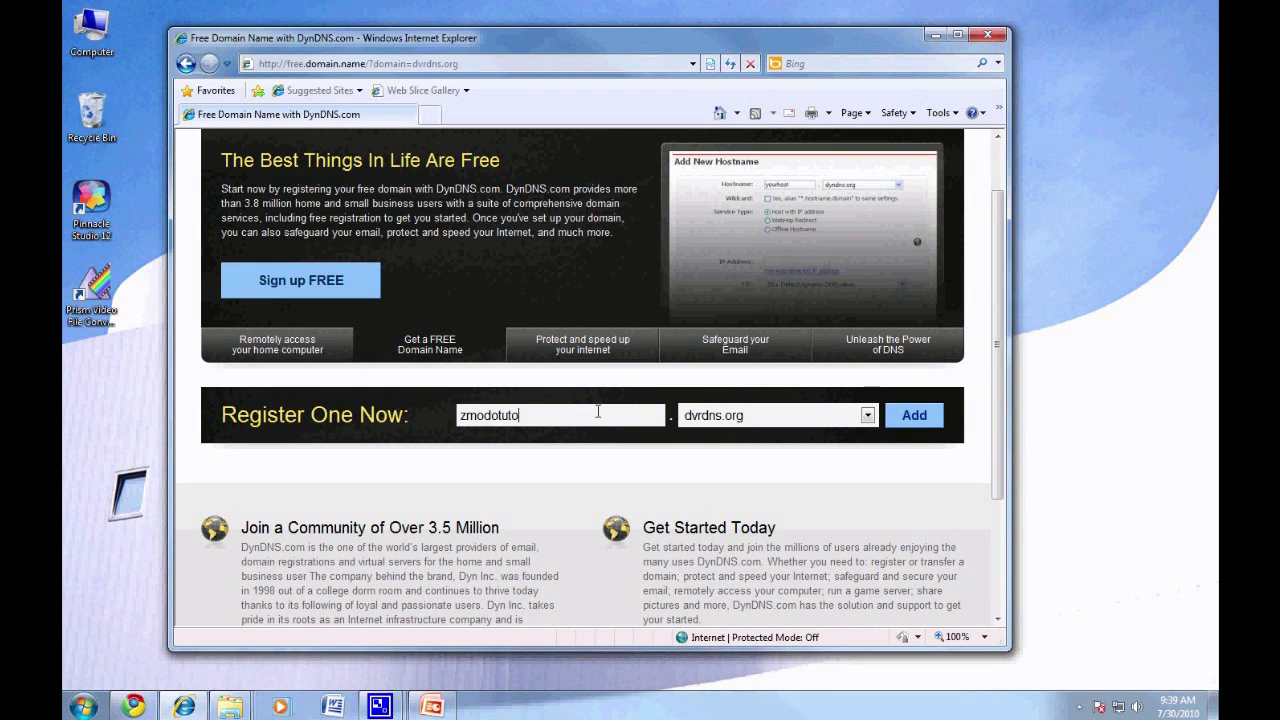
pyautogui.click(914, 418)
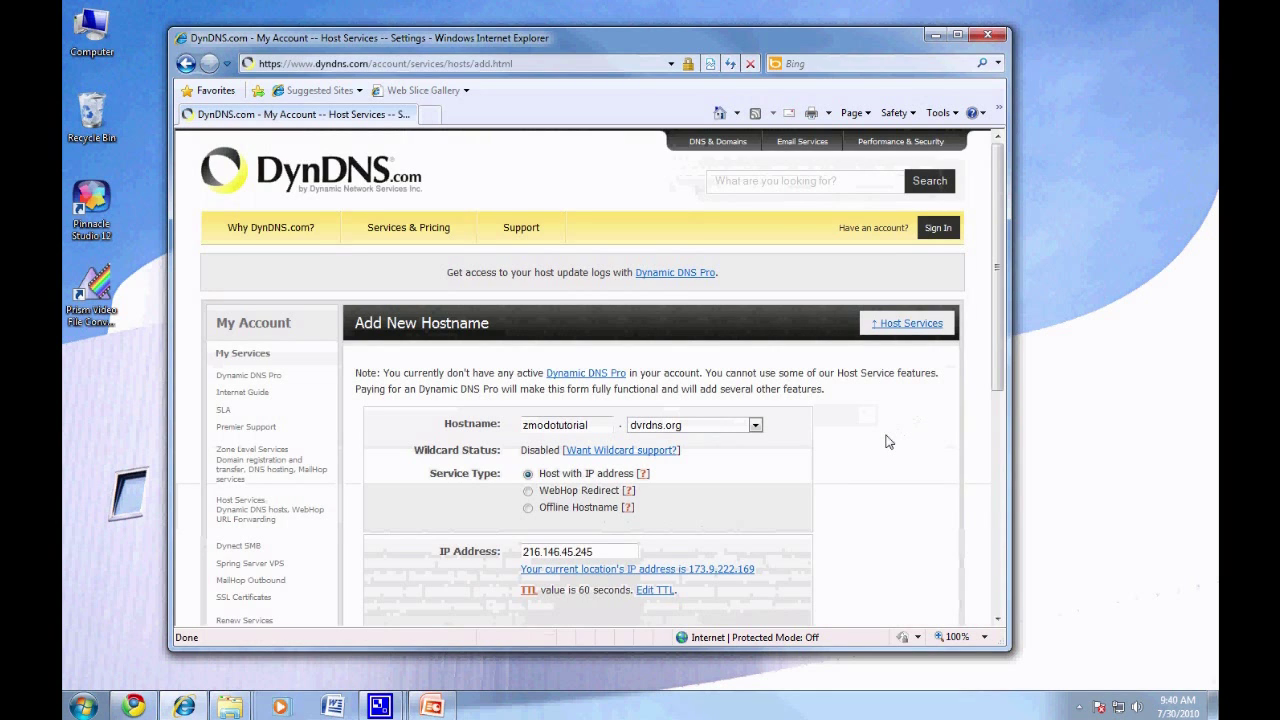
# - Tag zmodotutorial.dvrdns.org for dvr use and add it to the cart
pyautogui.scroll(-3, 885, 442)
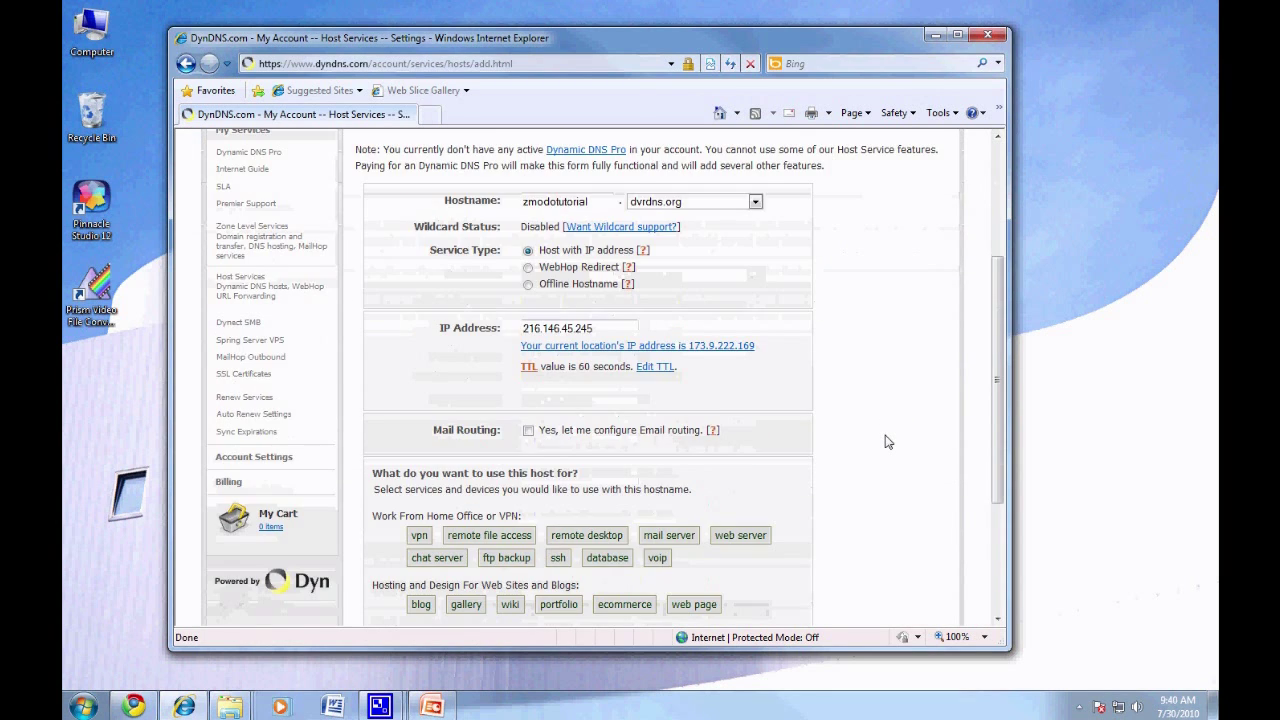
pyautogui.scroll(-5, 885, 442)
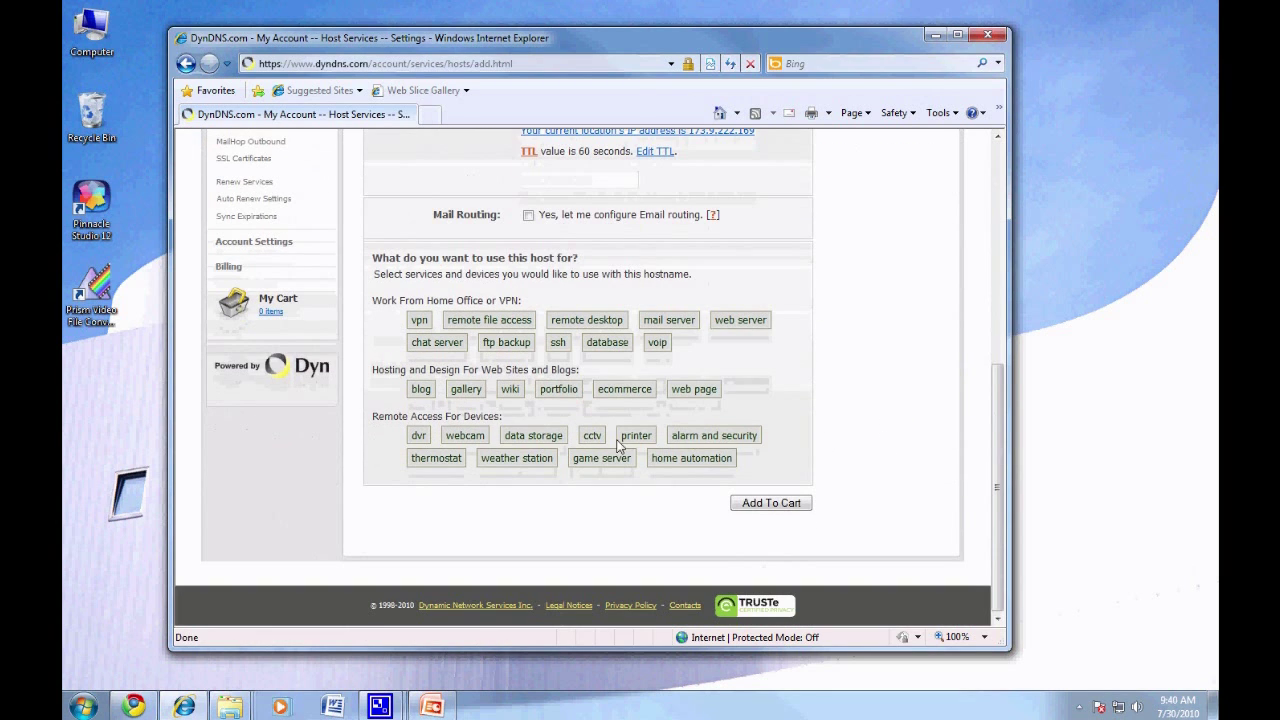
pyautogui.click(419, 436)
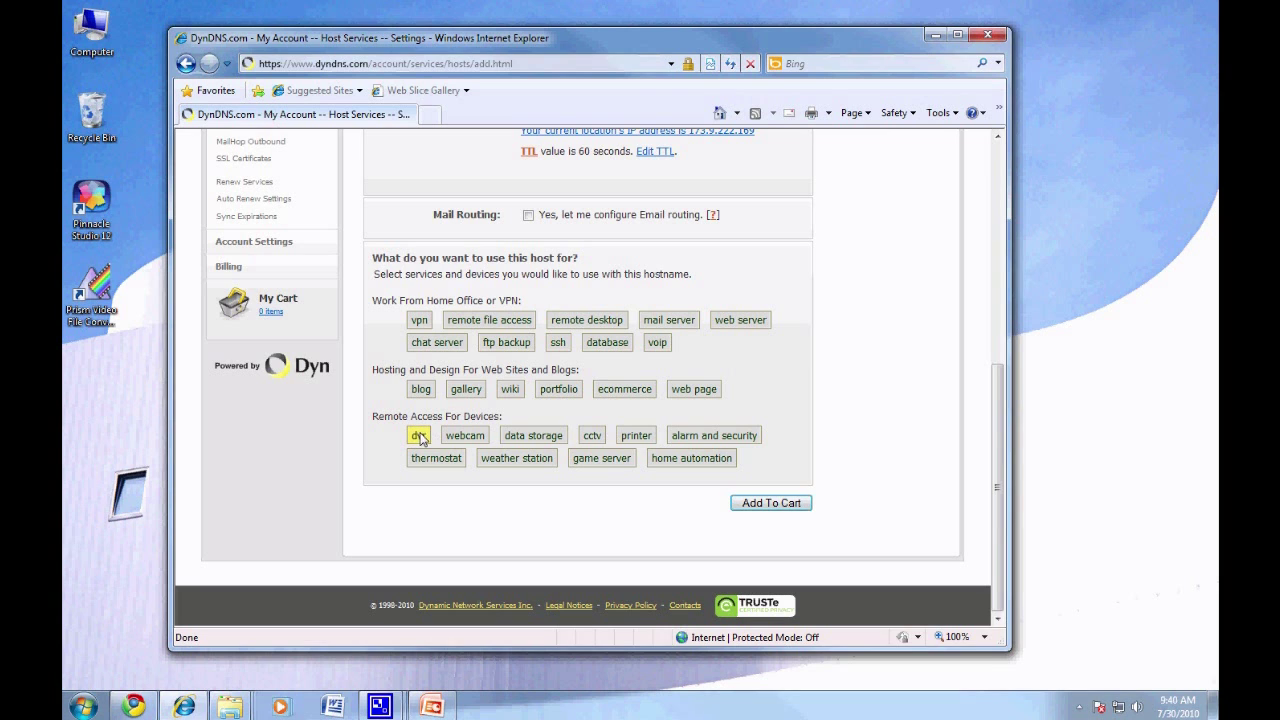
pyautogui.click(765, 504)
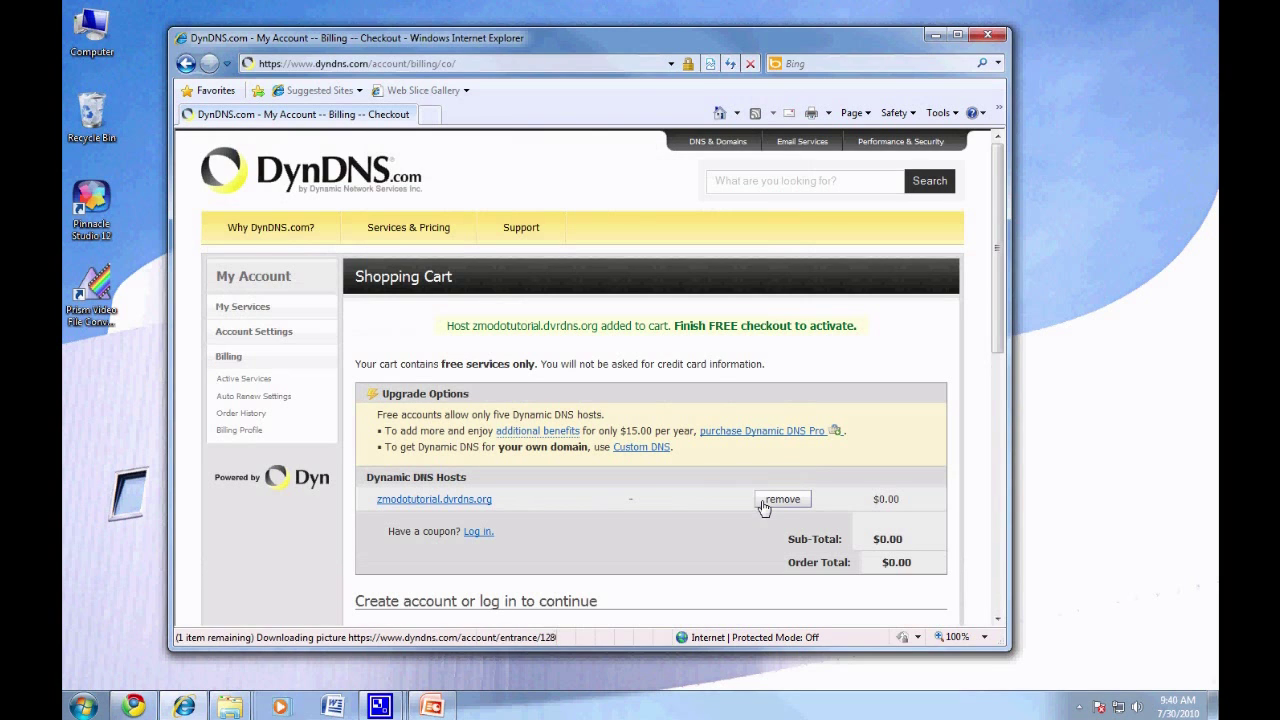
pyautogui.moveTo(709, 326); pyautogui.dragTo(752, 345)
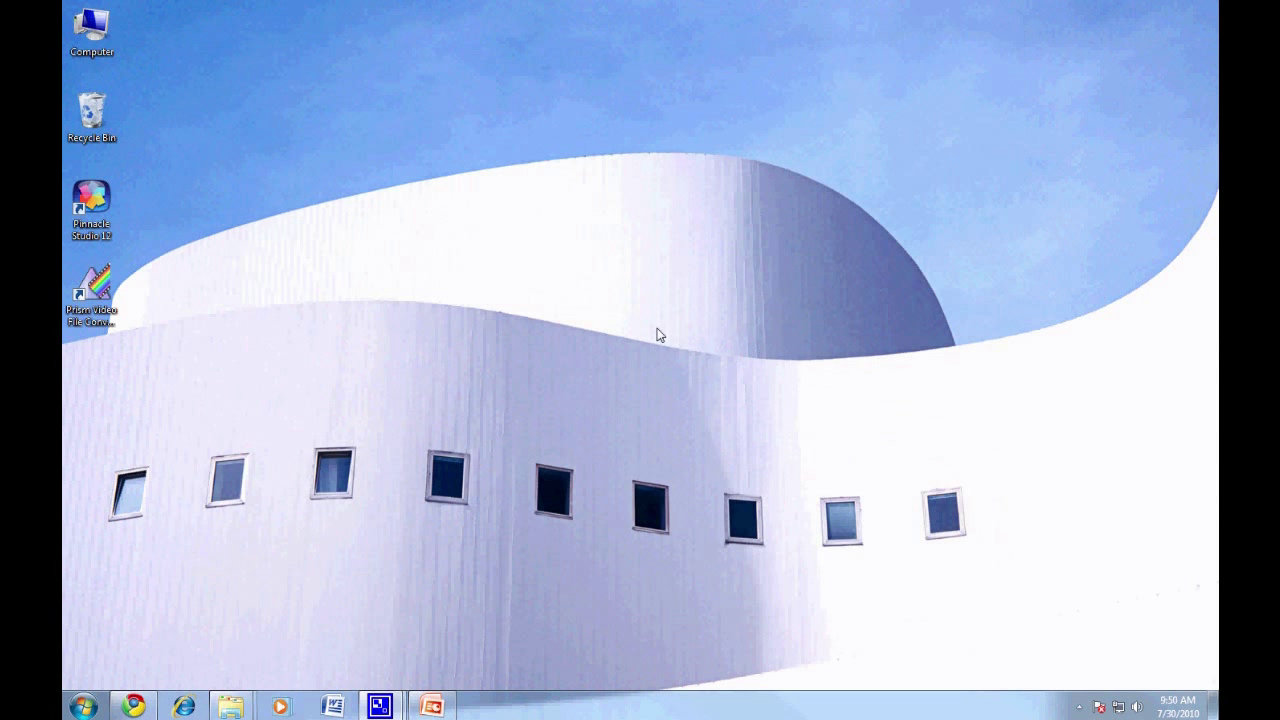
pyautogui.click(180, 707)
pyautogui.moveTo(648, 86); pyautogui.dragTo(571, 42)
pyautogui.click(519, 66)
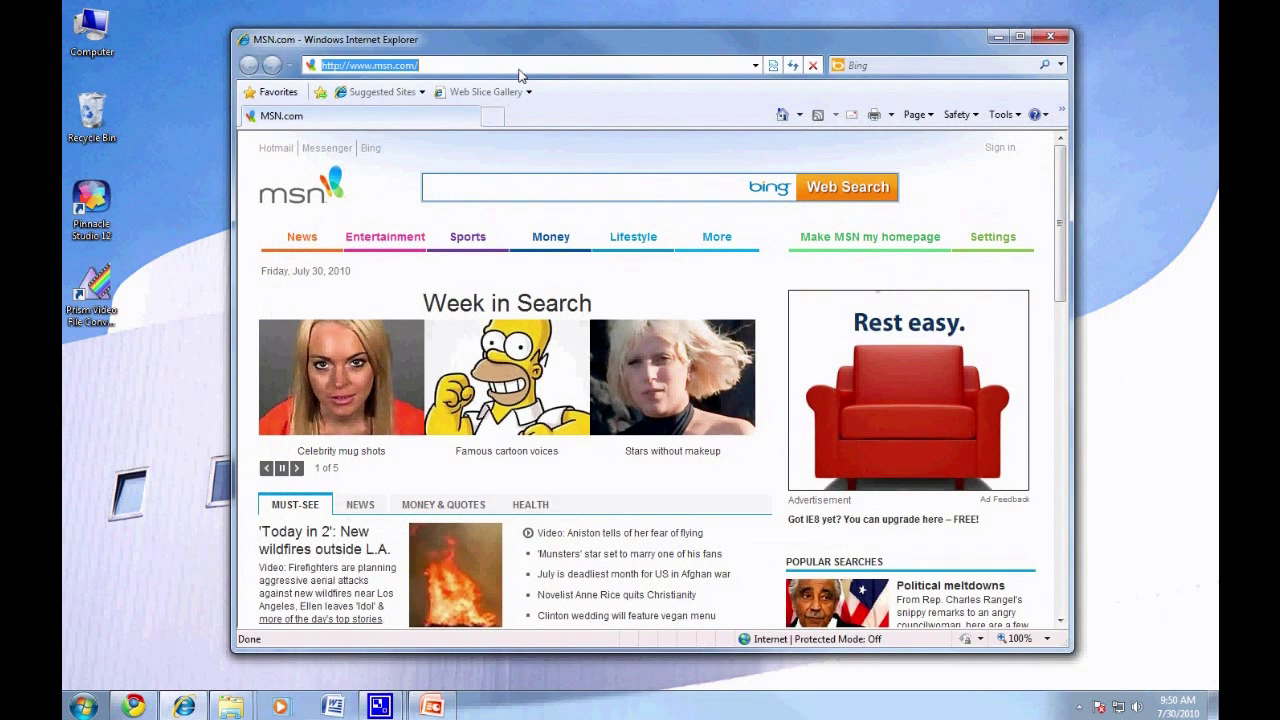
pyautogui.write('www.dy')
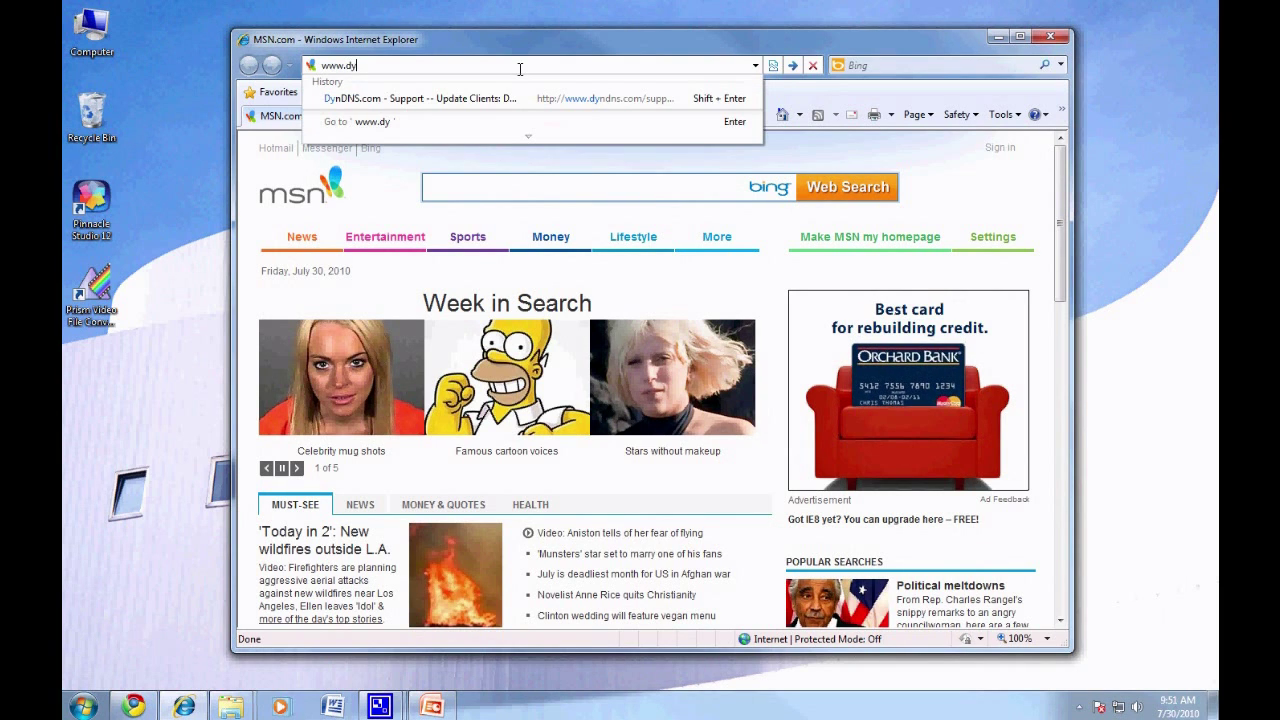
pyautogui.write('ndns.org/')
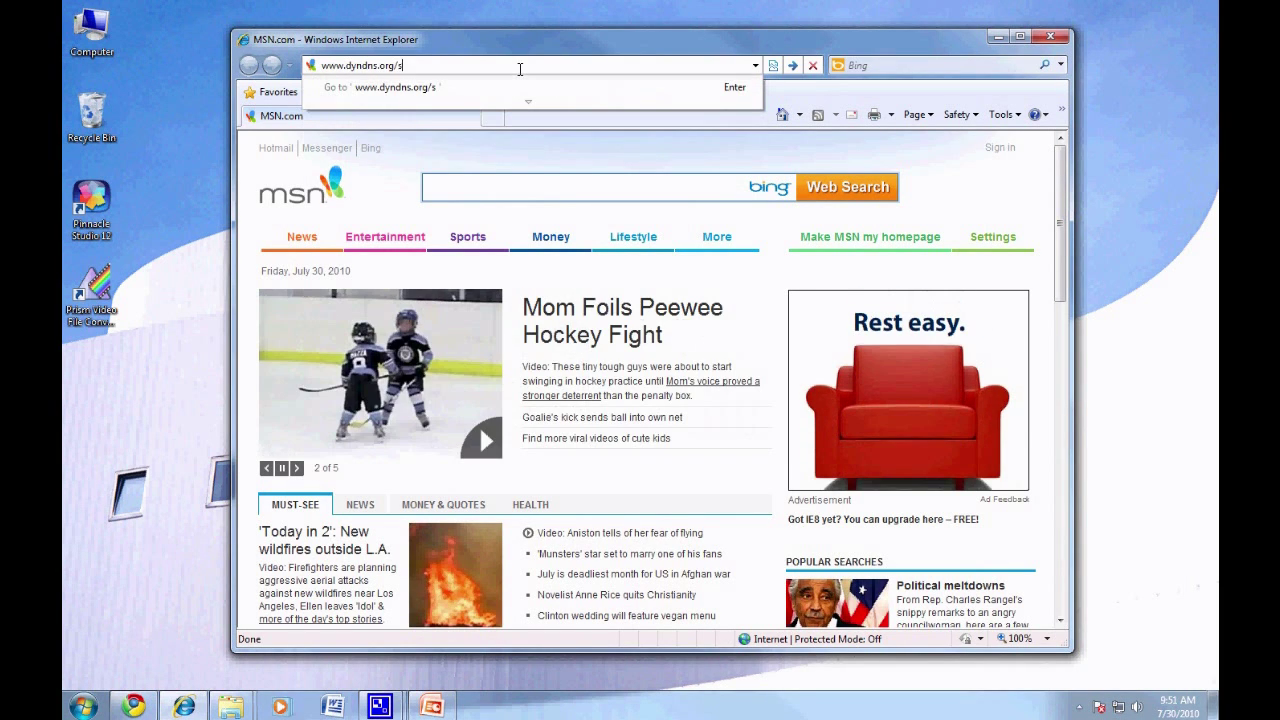
pyautogui.write('support/client')
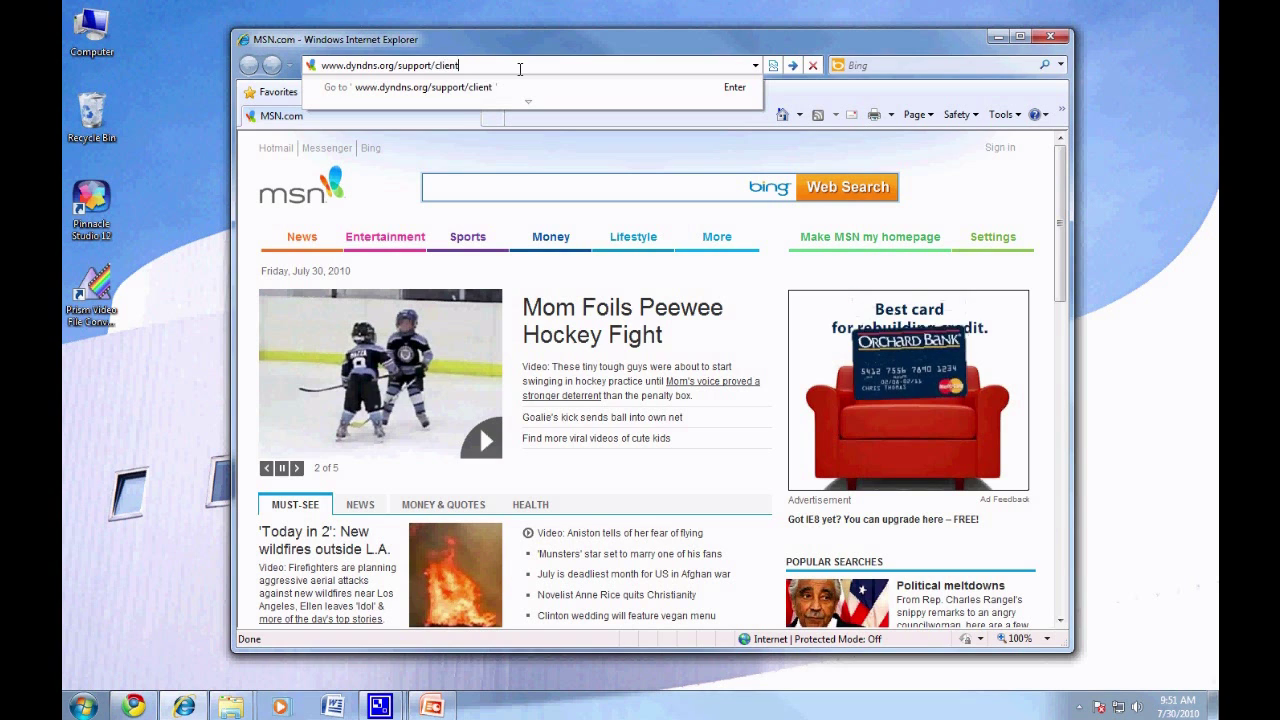
pyautogui.write('s/')
pyautogui.press('Return')
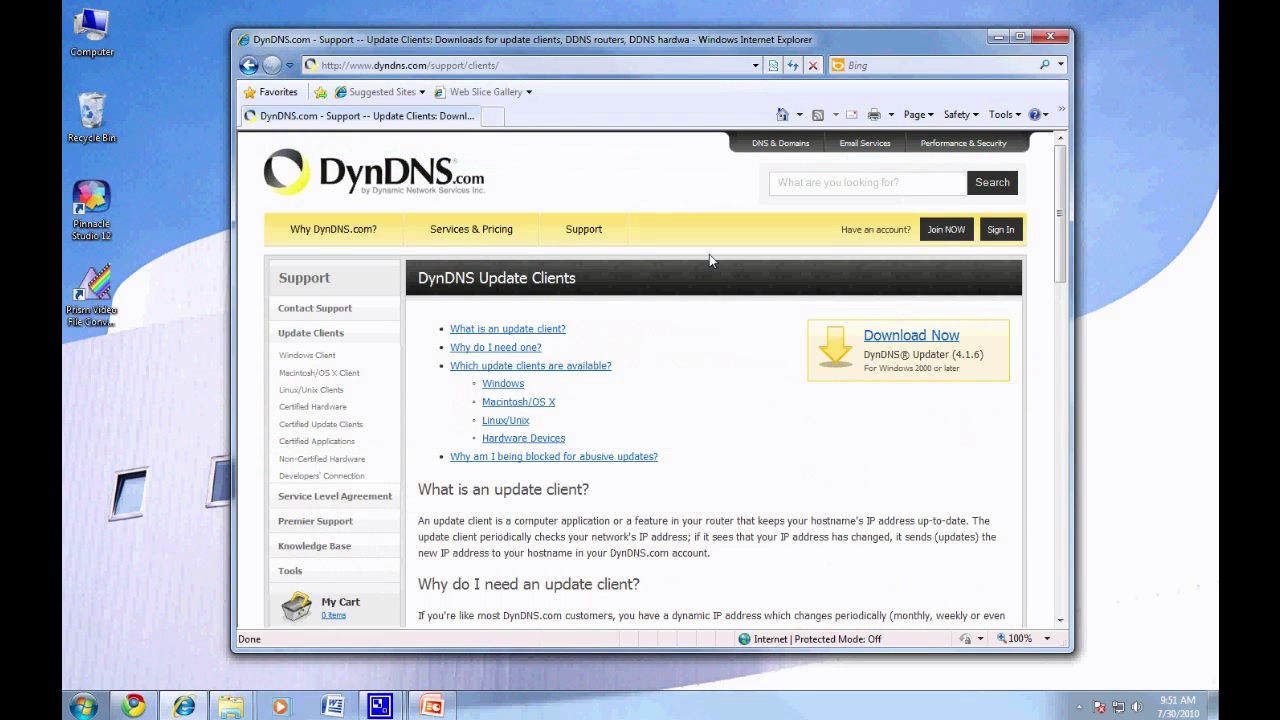
pyautogui.click(883, 341)
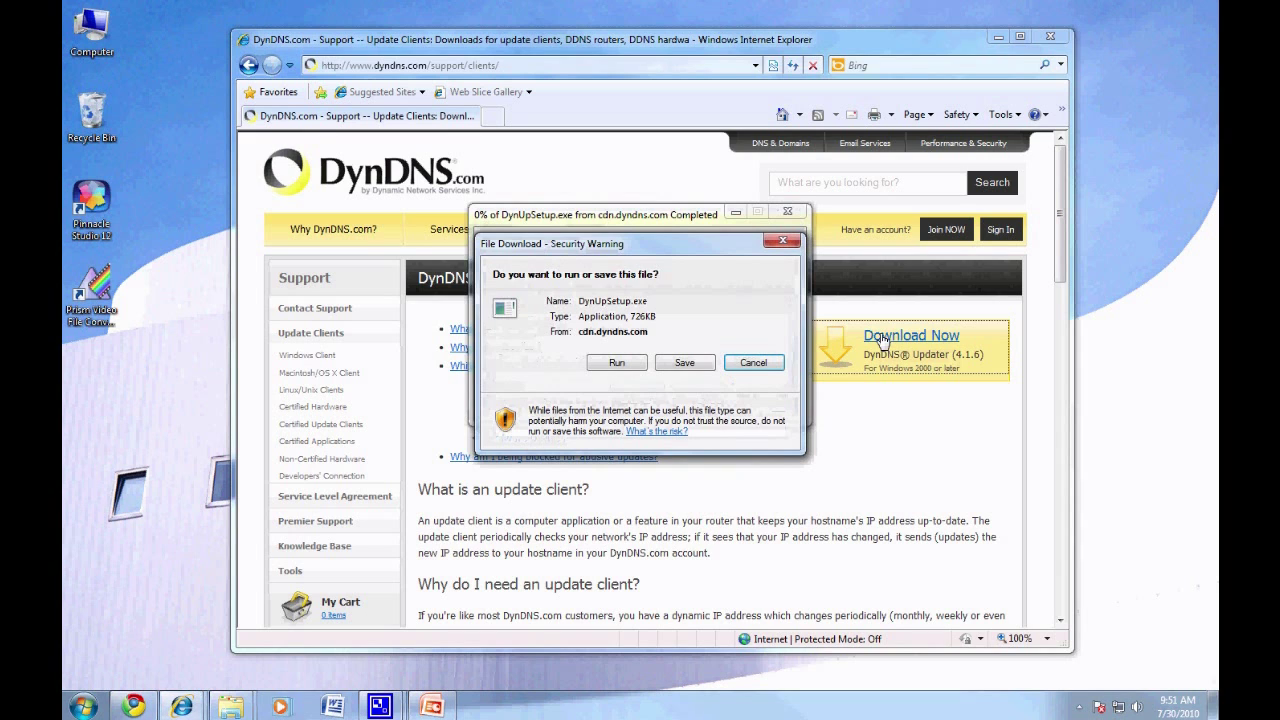